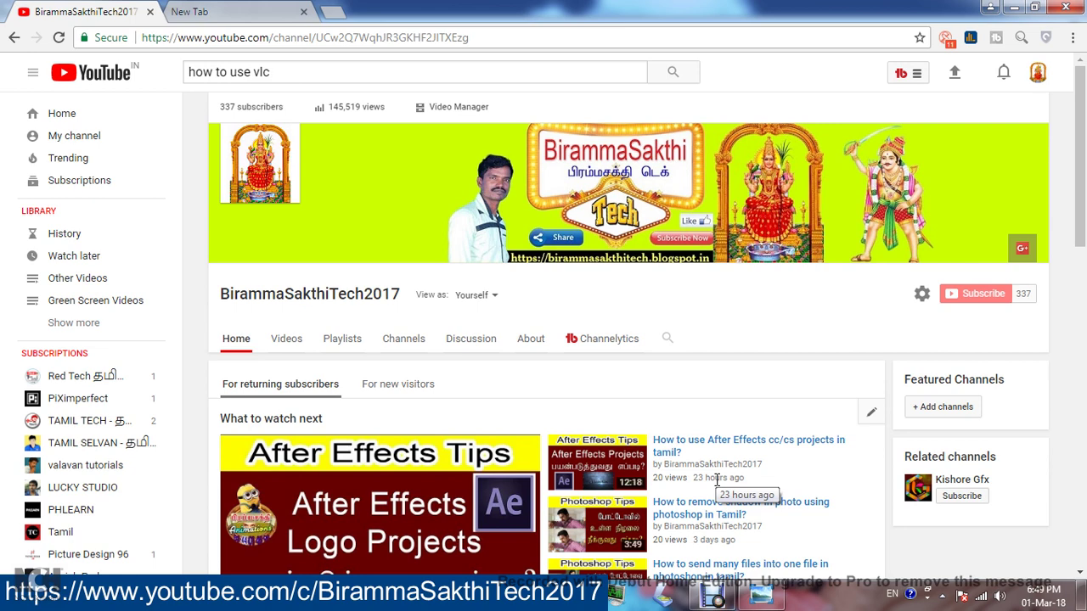
Leave the YouTube channel page and bring up the Legends Blockbuster Trailer project in After Effects
{"action": "scroll", "coordinate": [718, 480], "scroll_direction": "down", "scroll_amount": 1}
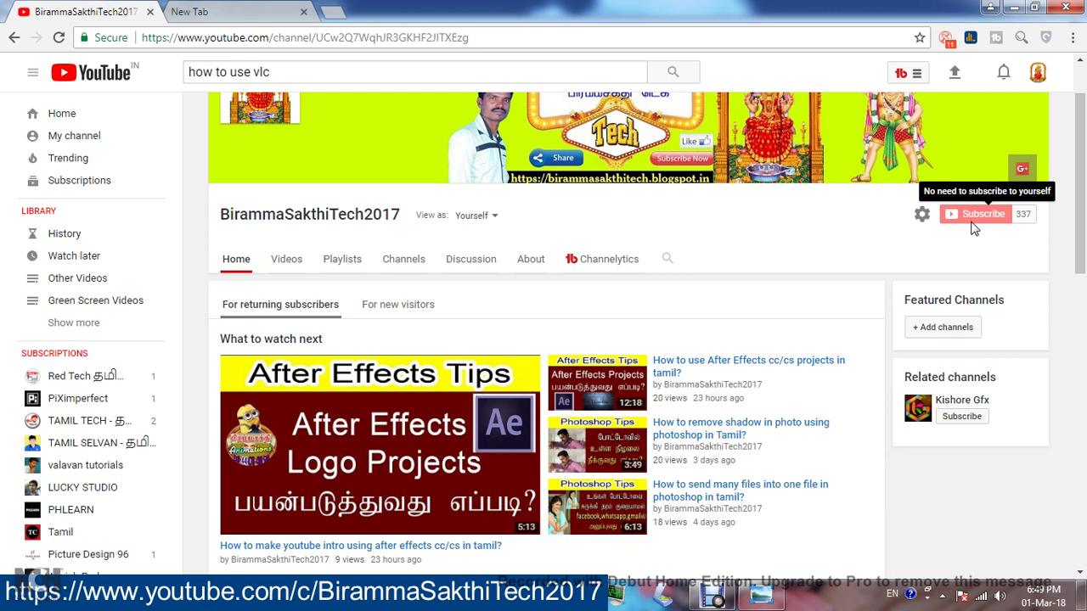
{"action": "scroll", "coordinate": [974, 227], "scroll_direction": "up", "scroll_amount": 1}
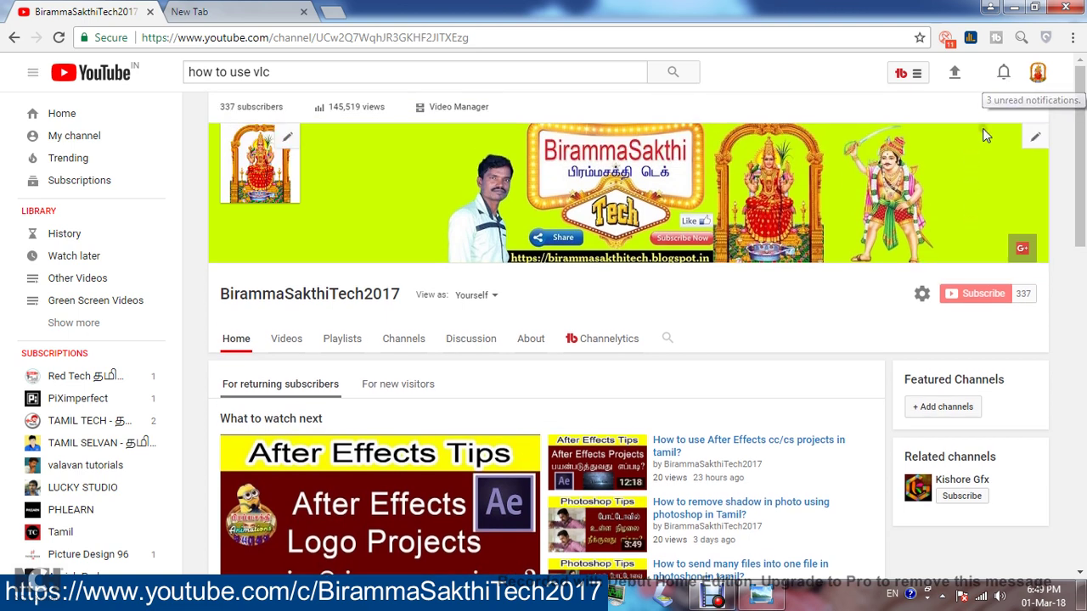
{"action": "left_click", "coordinate": [305, 552]}
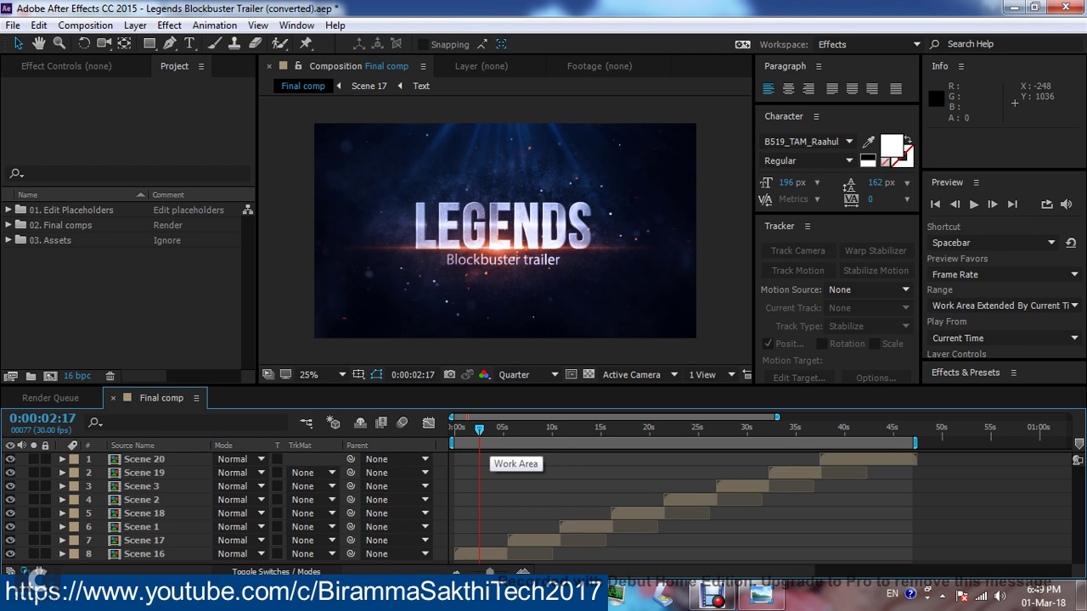
{"action": "left_click", "coordinate": [484, 552]}
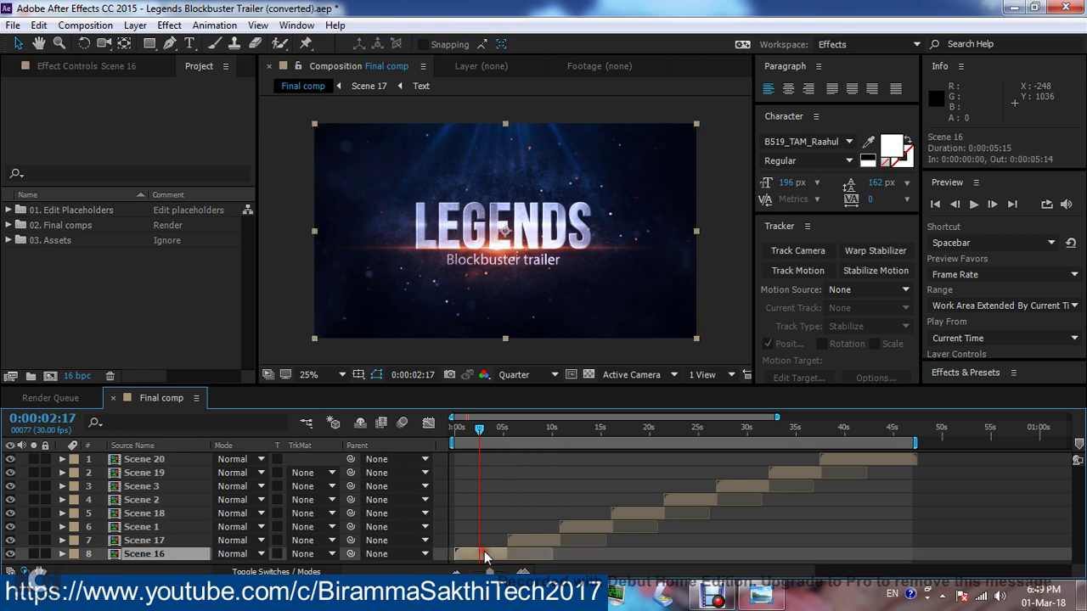
{"action": "left_click", "coordinate": [82, 213]}
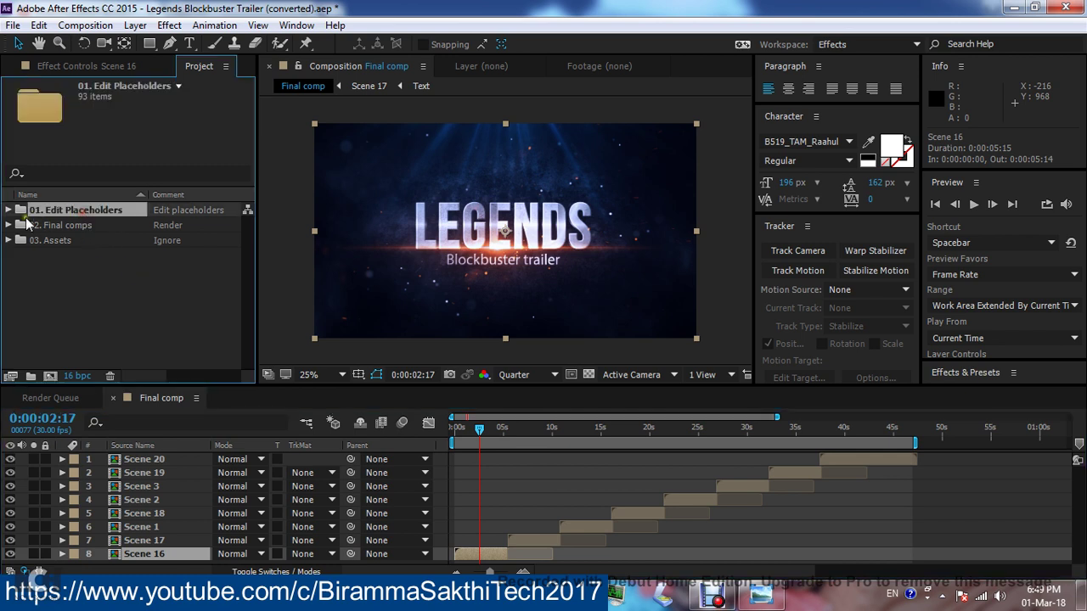
{"action": "left_click", "coordinate": [8, 210]}
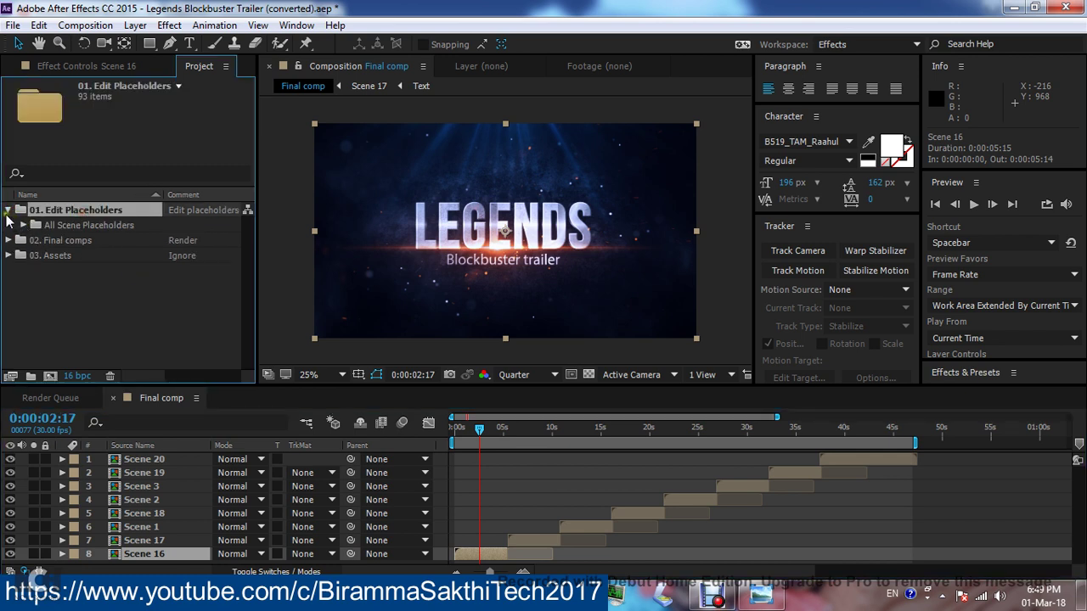
{"action": "left_click", "coordinate": [8, 210]}
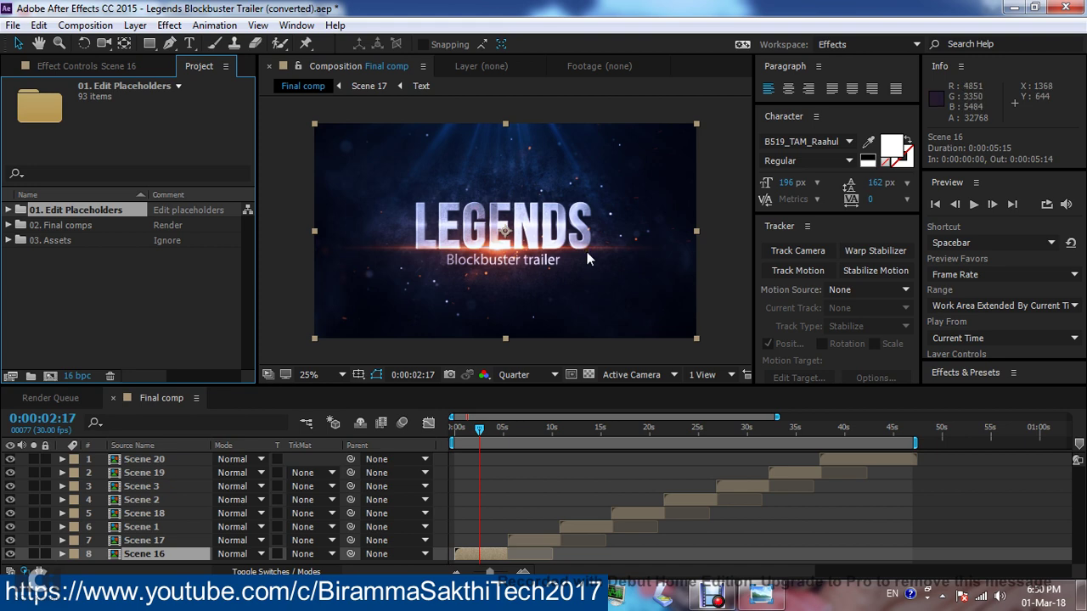
Open the Scene 16 composition and its nested Text comp holding the titles
{"action": "double_click", "coordinate": [169, 555]}
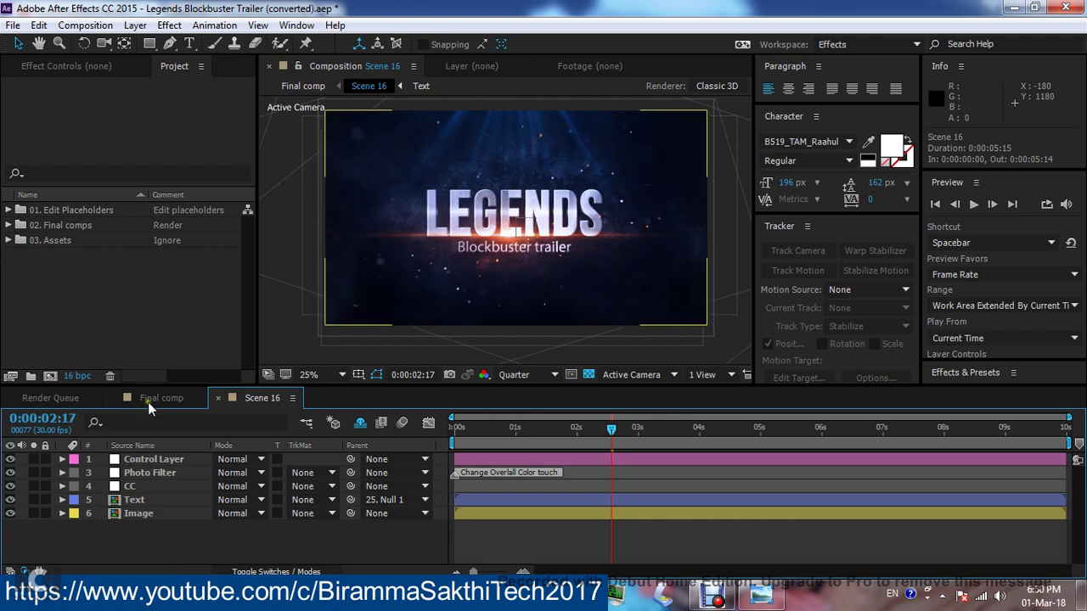
{"action": "left_click", "coordinate": [149, 399]}
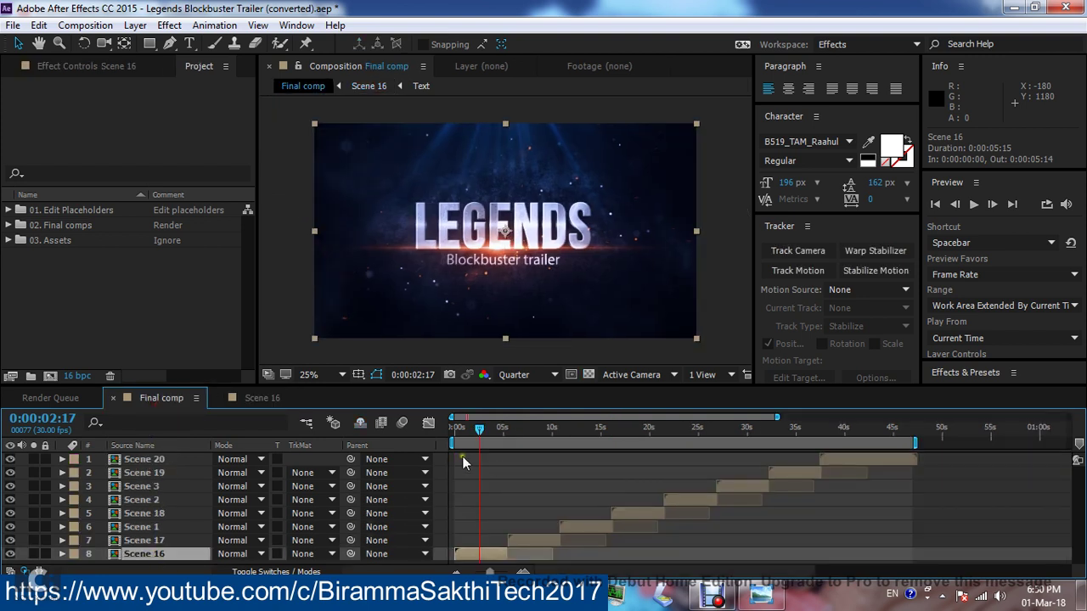
{"action": "left_click", "coordinate": [263, 398]}
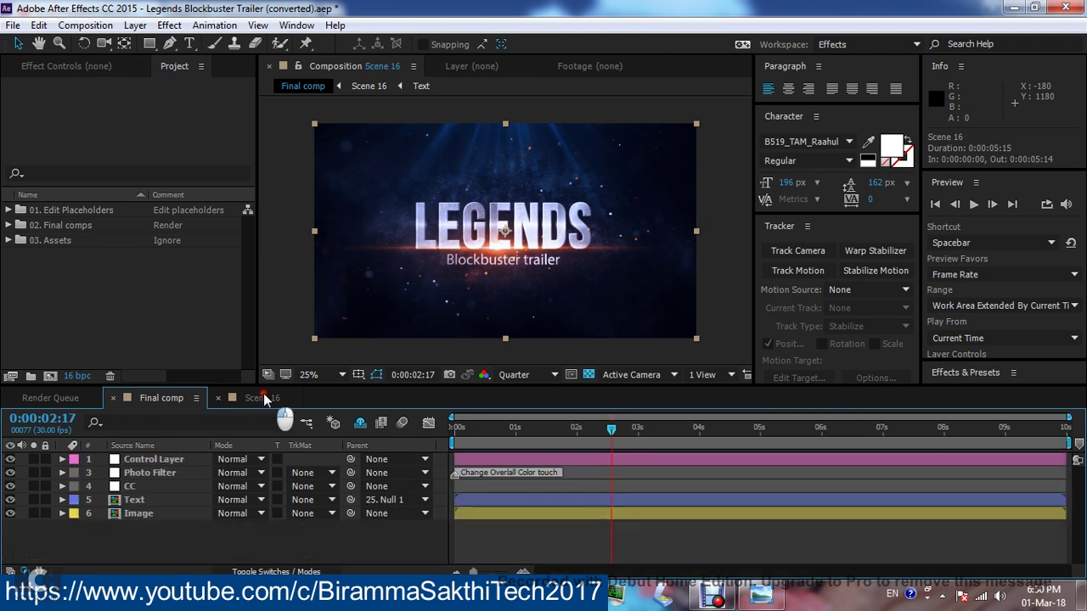
{"action": "left_click", "coordinate": [145, 500]}
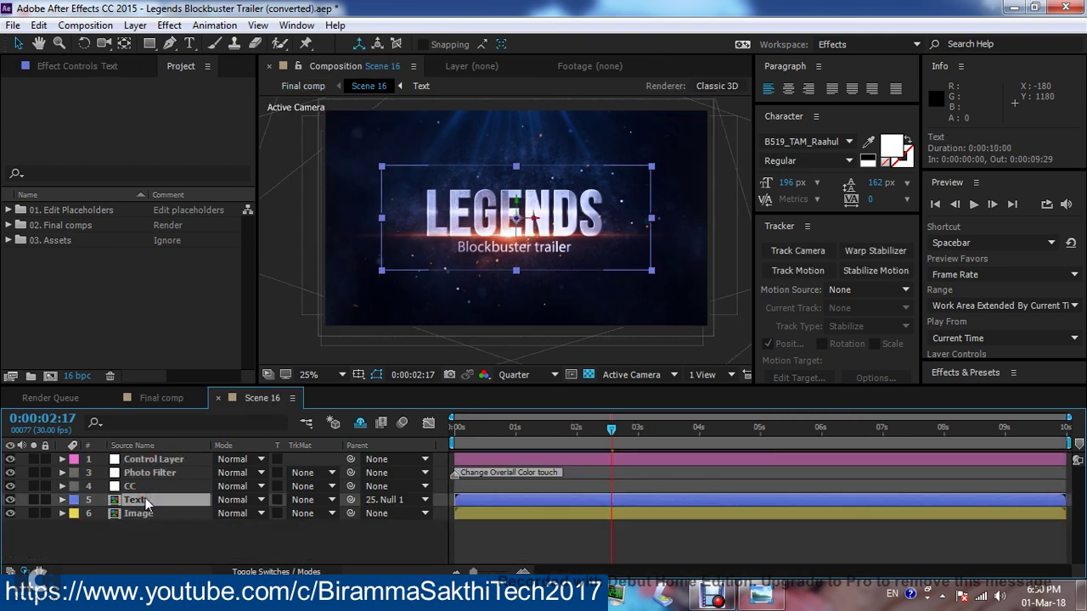
{"action": "double_click", "coordinate": [145, 499]}
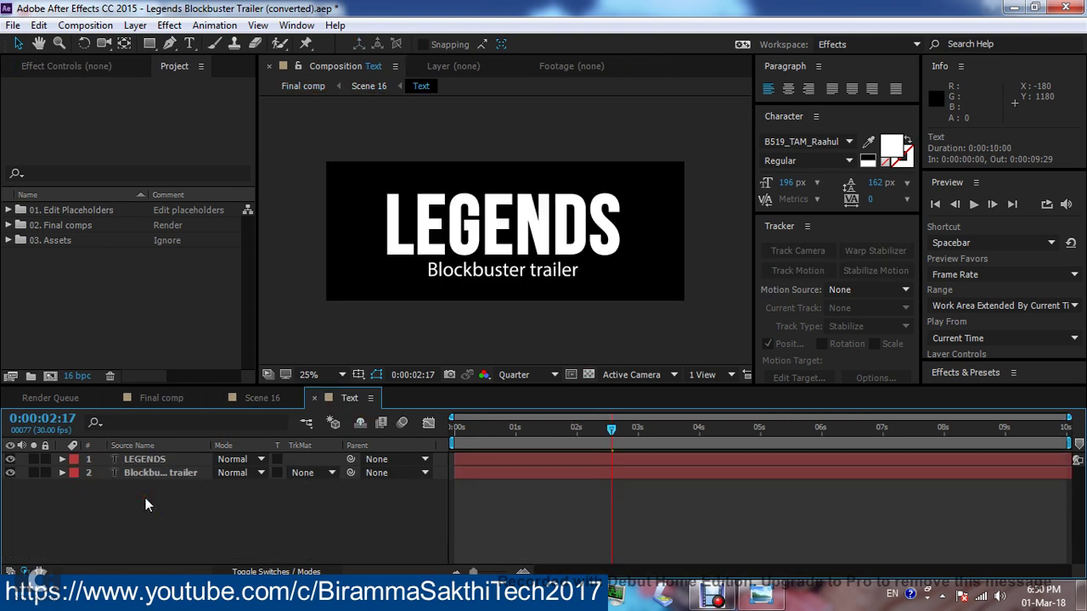
Edit the LEGENDS title text and go to the Character panel's font family field
{"action": "left_click", "coordinate": [151, 460]}
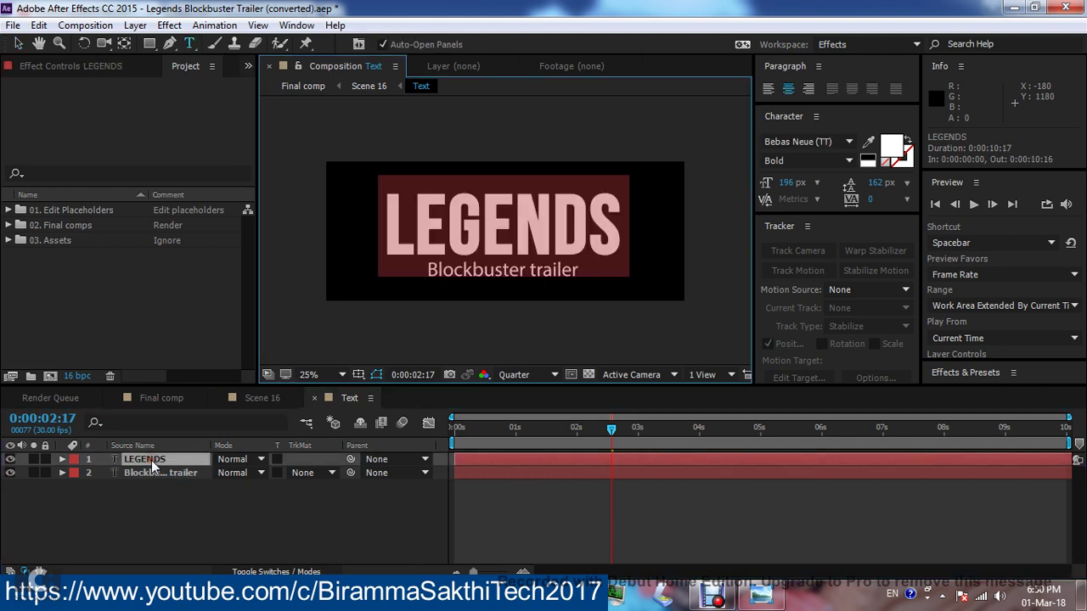
{"action": "left_click", "coordinate": [143, 480]}
{"action": "double_click", "coordinate": [145, 460]}
{"action": "left_click", "coordinate": [794, 142]}
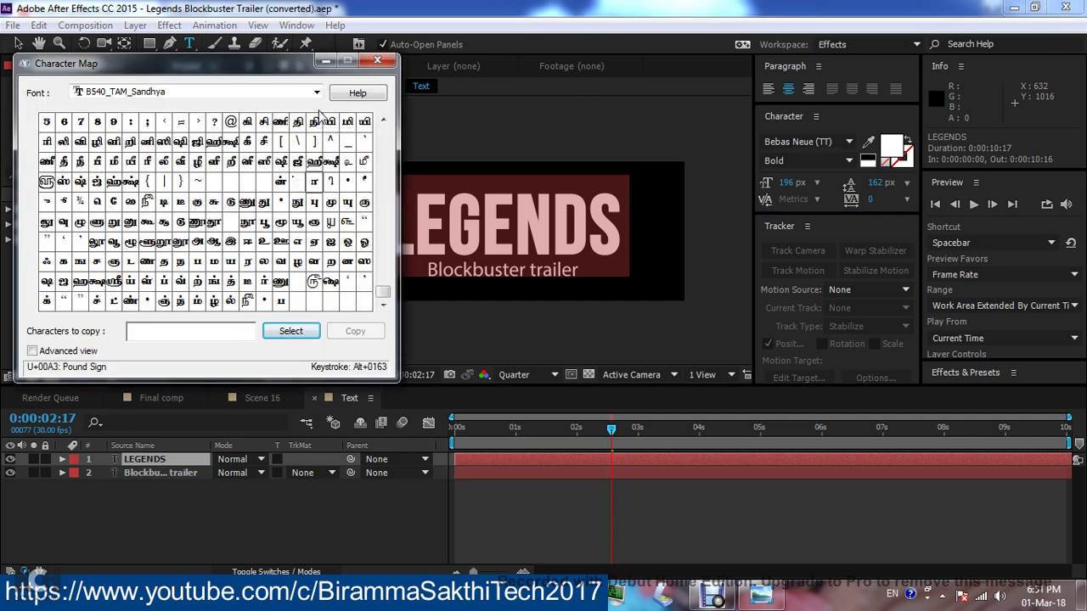
Move the Character Map window toward the screen centre
{"action": "key", "text": "super"}
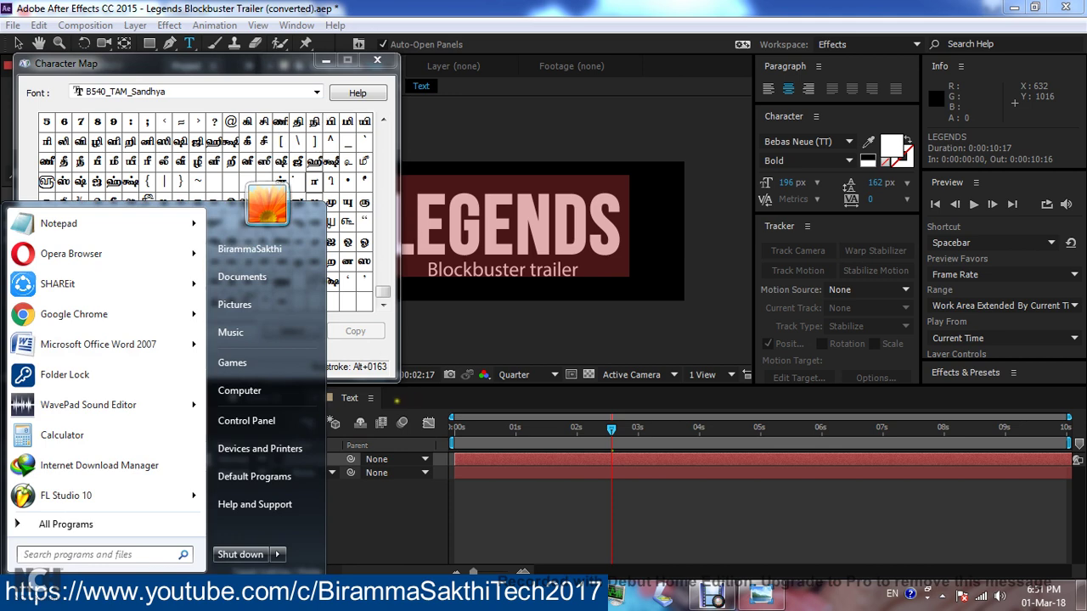
{"action": "left_click", "coordinate": [287, 66]}
{"action": "left_click_drag", "start_coordinate": [287, 67], "coordinate": [460, 102]}
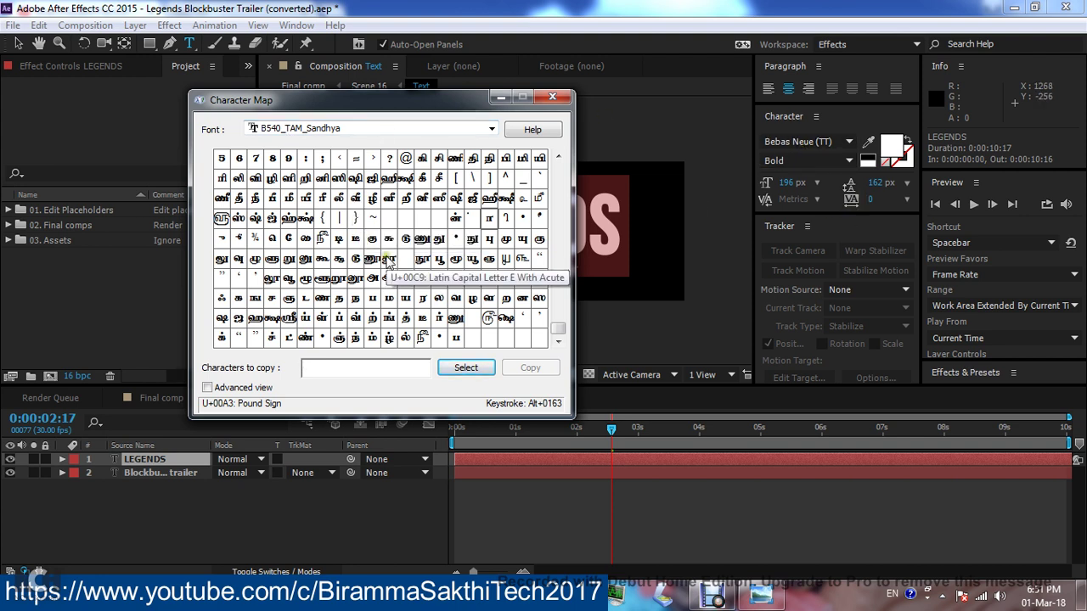
Compose திருமணவிழா from தி, ரு, ம, ண, வி, ழ, ா and copy it to the clipboard
{"action": "double_click", "coordinate": [473, 158]}
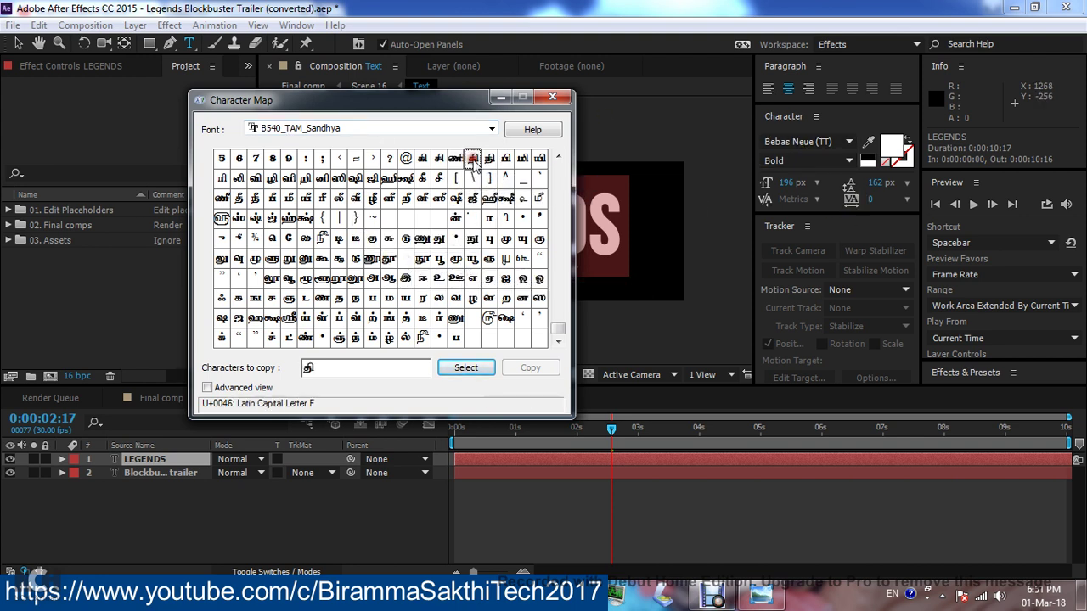
{"action": "double_click", "coordinate": [540, 256]}
{"action": "double_click", "coordinate": [388, 299]}
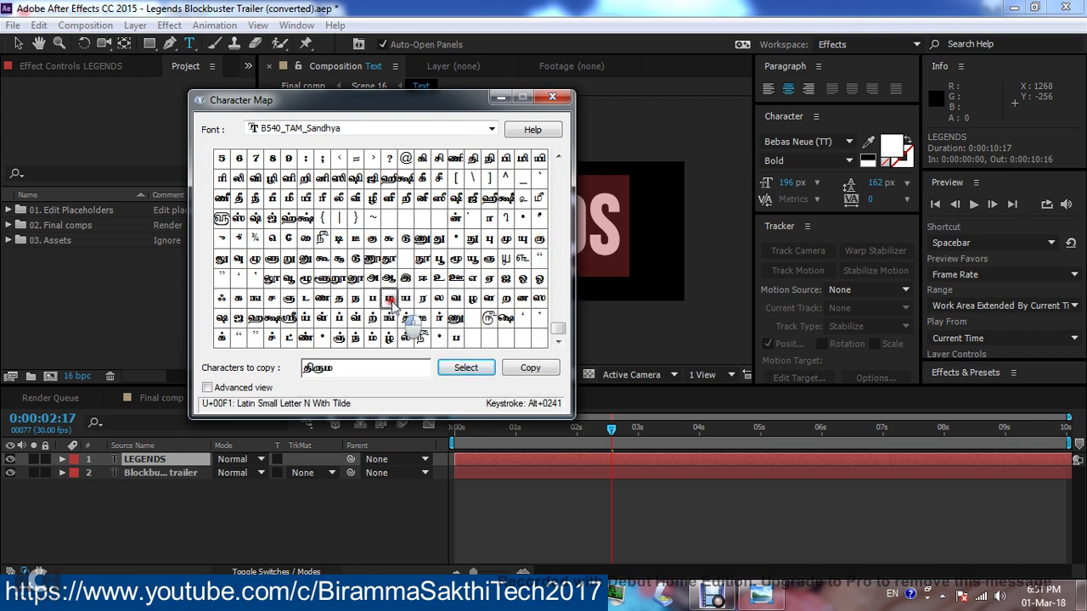
{"action": "double_click", "coordinate": [318, 301]}
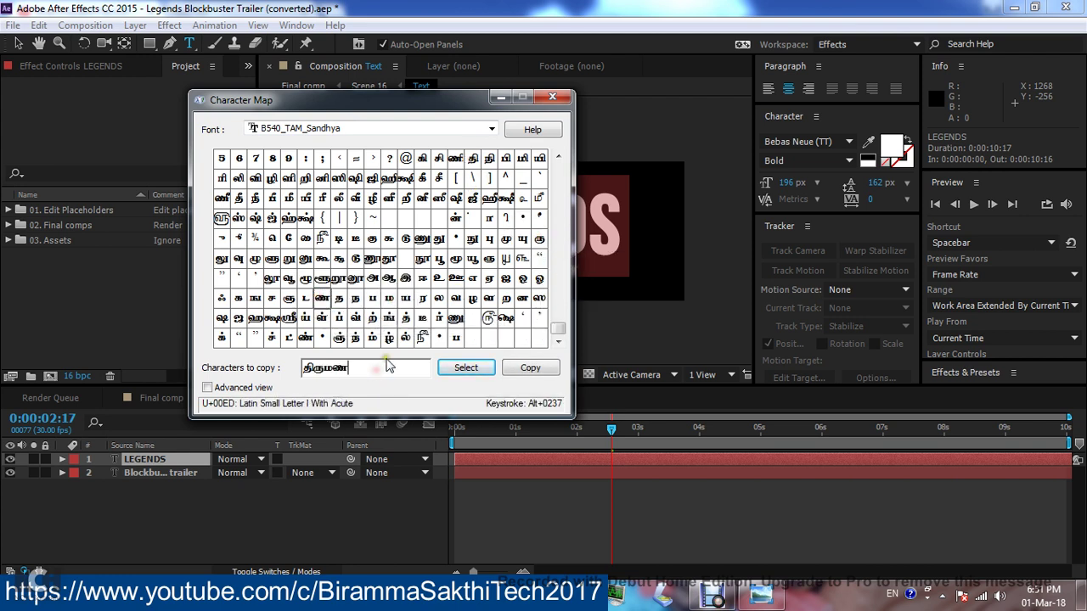
{"action": "double_click", "coordinate": [255, 177]}
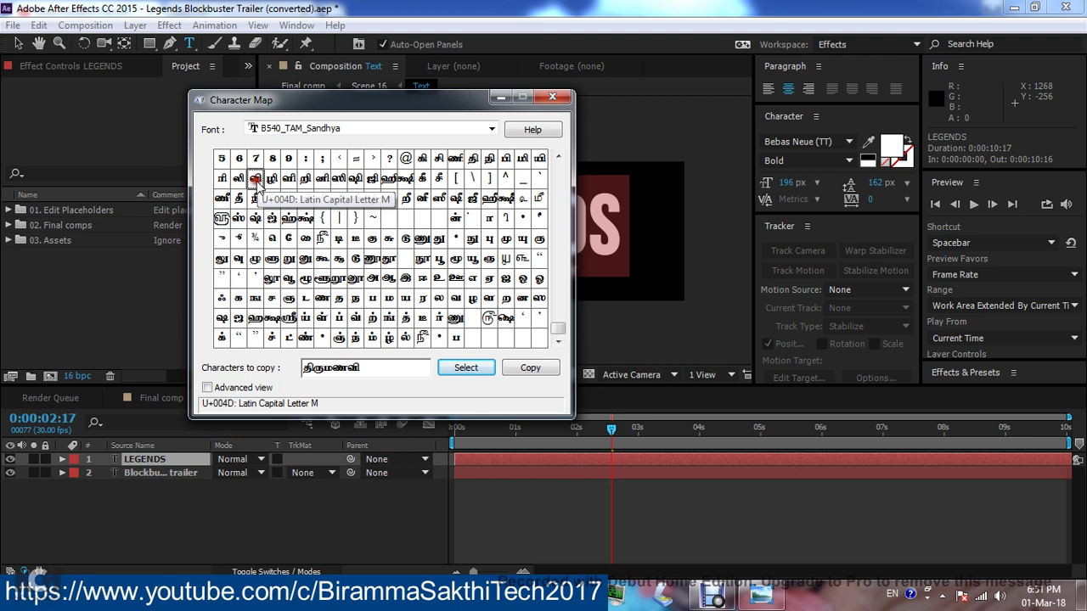
{"action": "left_click", "coordinate": [473, 310]}
{"action": "double_click", "coordinate": [472, 303]}
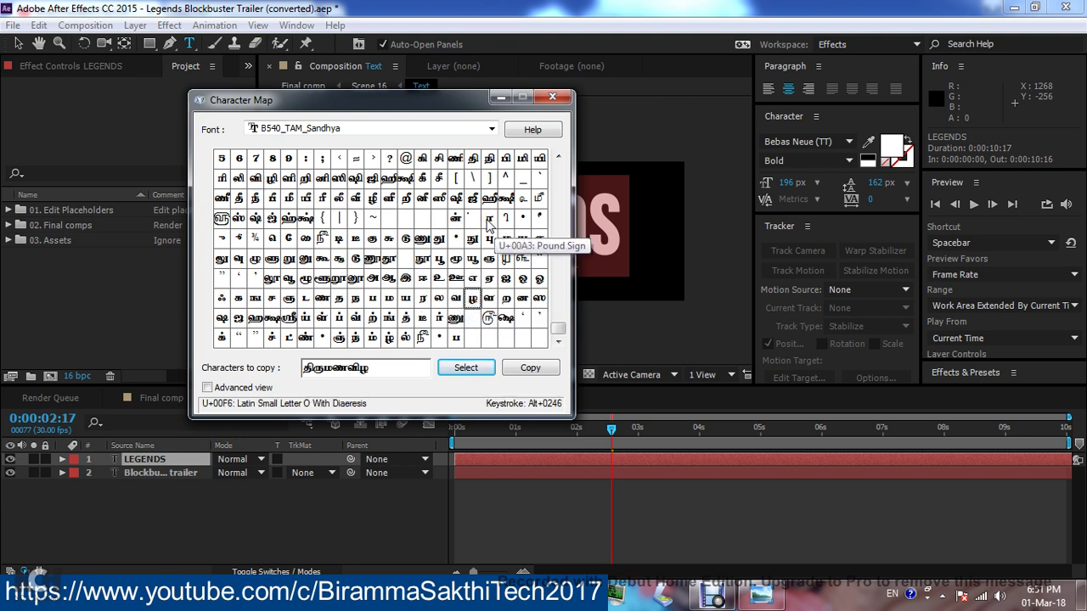
{"action": "double_click", "coordinate": [488, 221]}
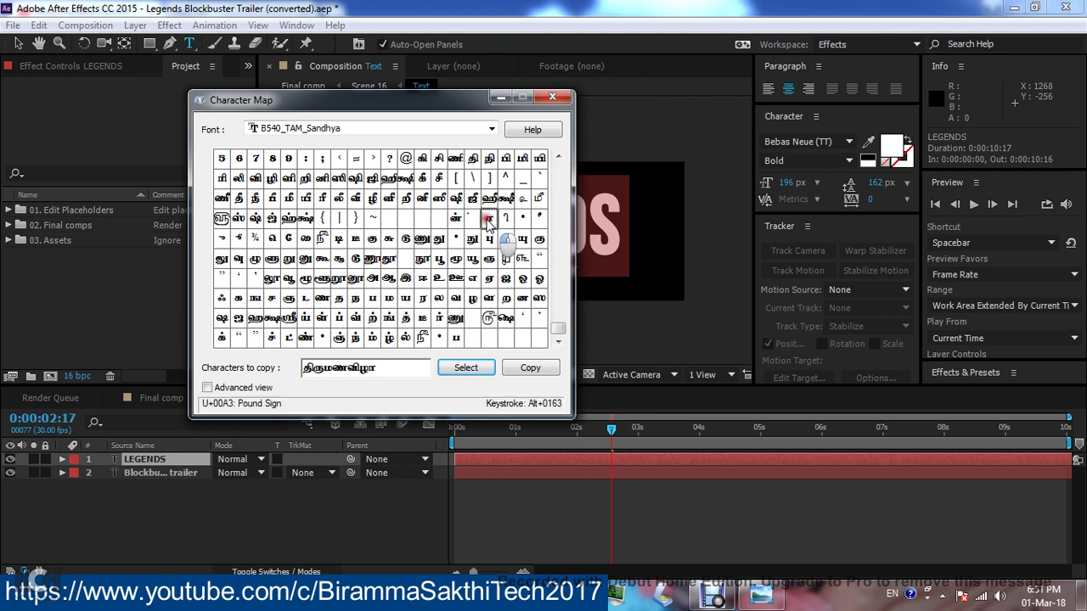
{"action": "left_click", "coordinate": [527, 370]}
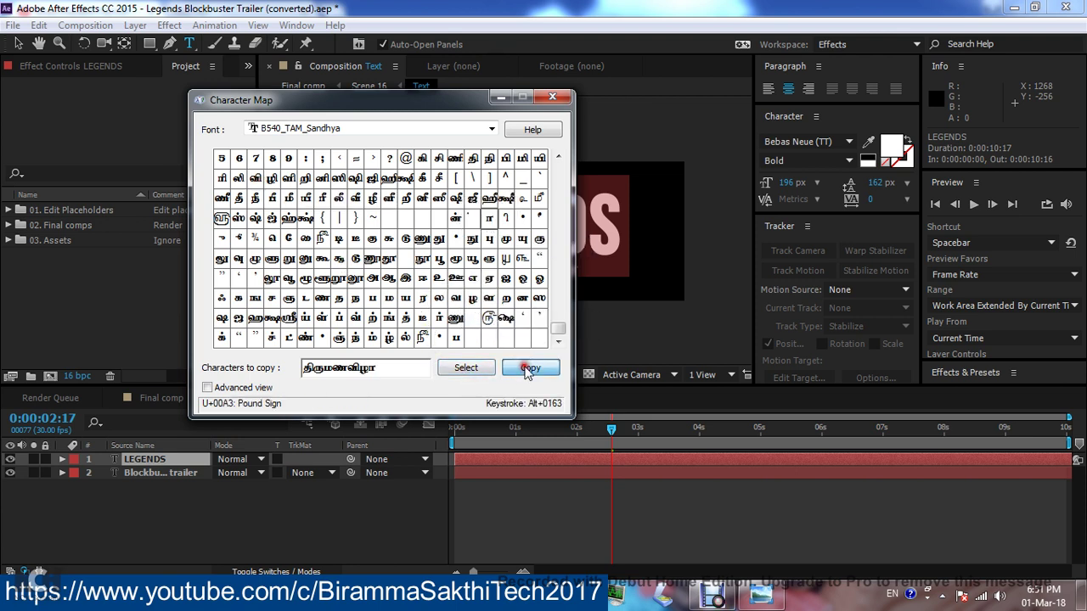
Hide Character Map and set the LEGENDS title font to Facets NF
{"action": "left_click", "coordinate": [501, 98]}
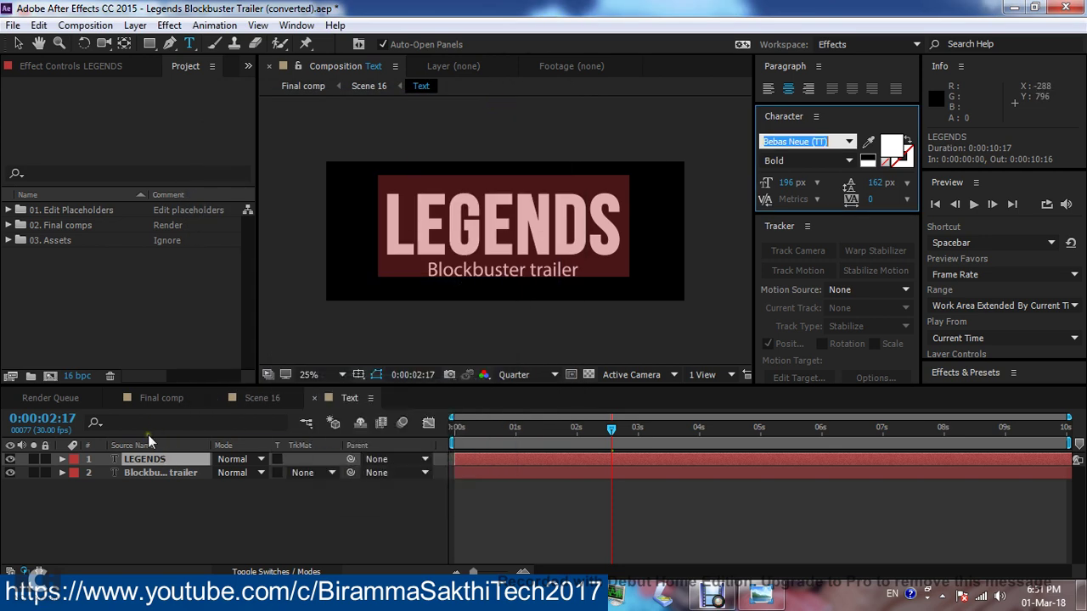
{"action": "type", "text": "f"}
{"action": "key", "text": "Return"}
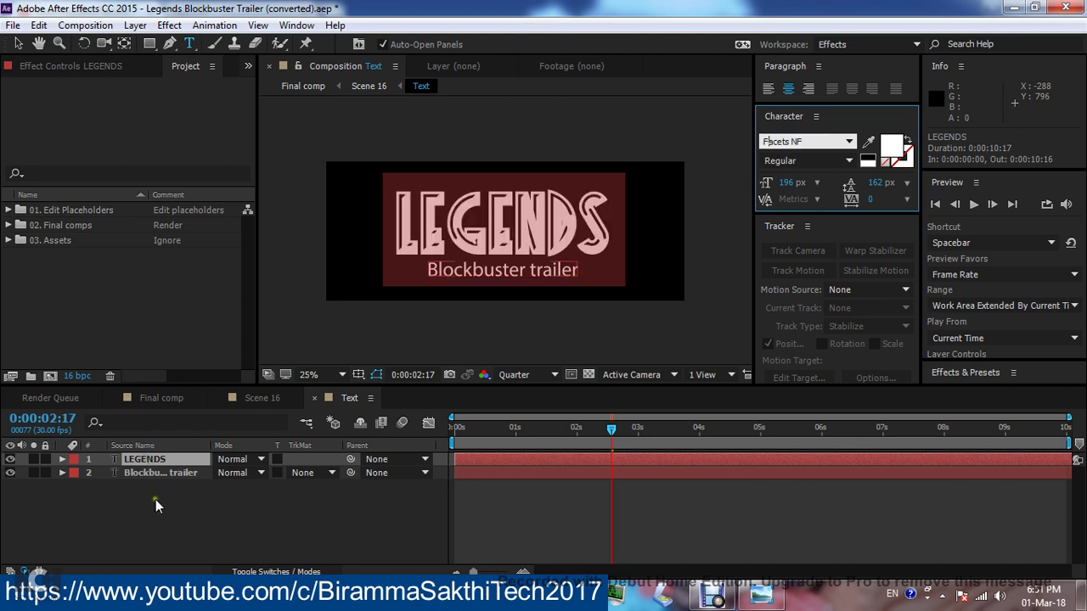
{"action": "left_click", "coordinate": [151, 460]}
Paste the copied Tamil characters over the LEGENDS title text with Edit > Paste
{"action": "double_click", "coordinate": [152, 460]}
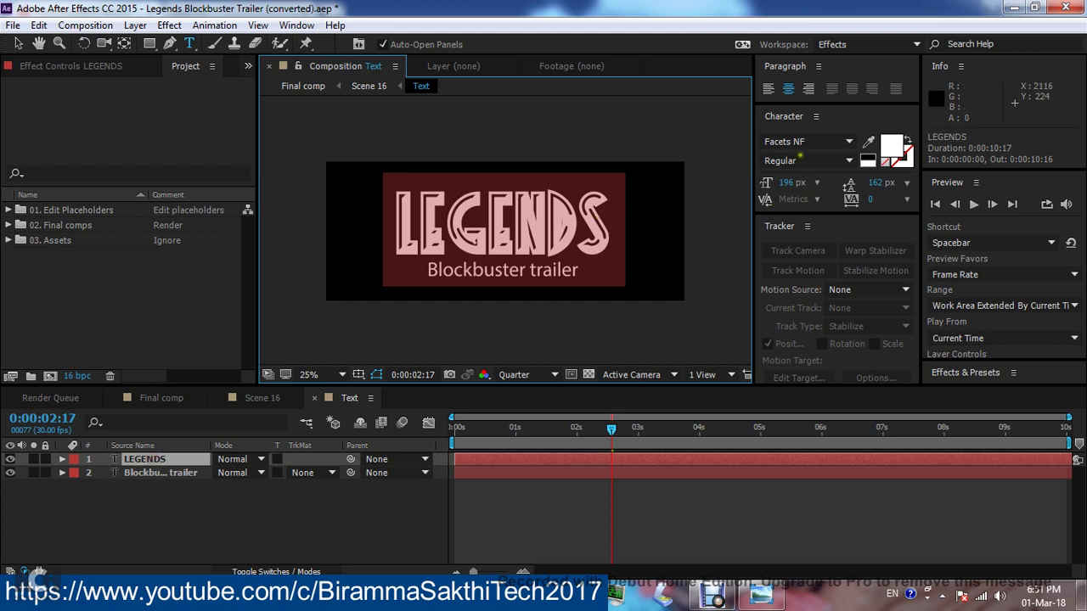
{"action": "left_click", "coordinate": [788, 141]}
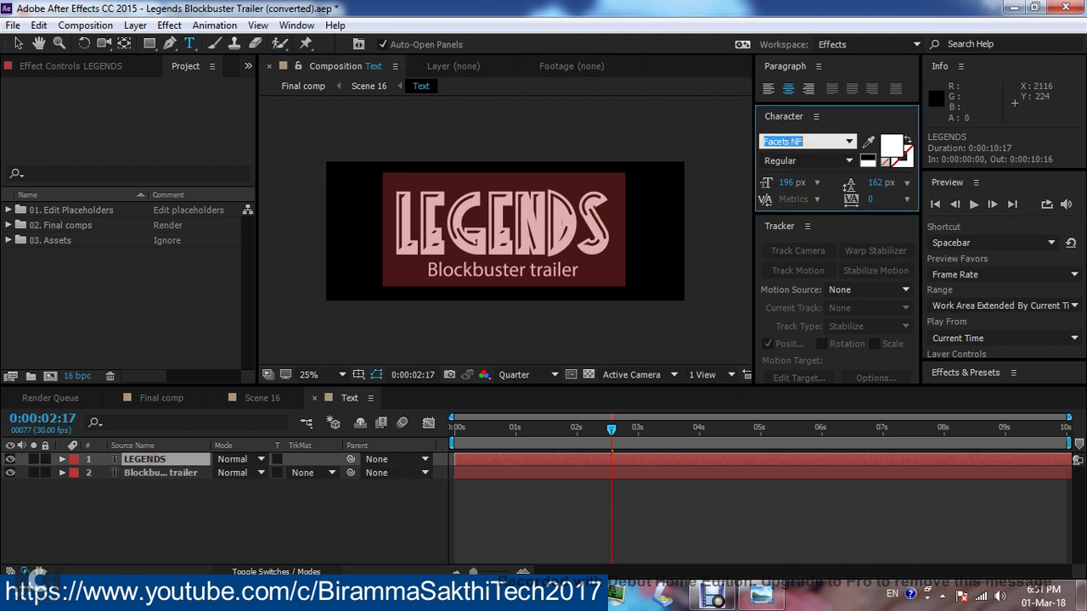
{"action": "left_click", "coordinate": [766, 141]}
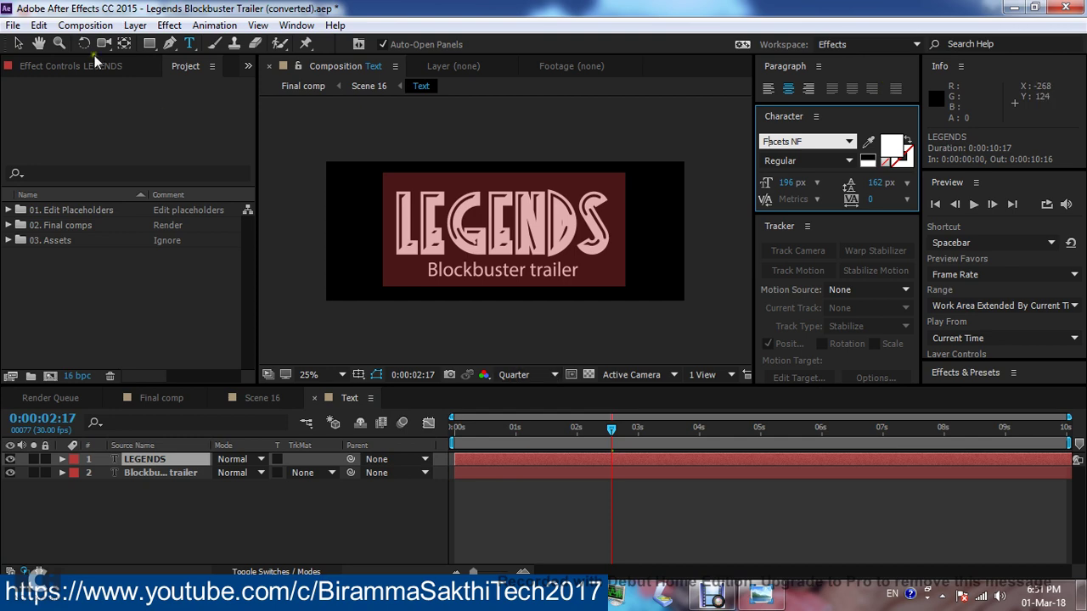
{"action": "left_click", "coordinate": [39, 24]}
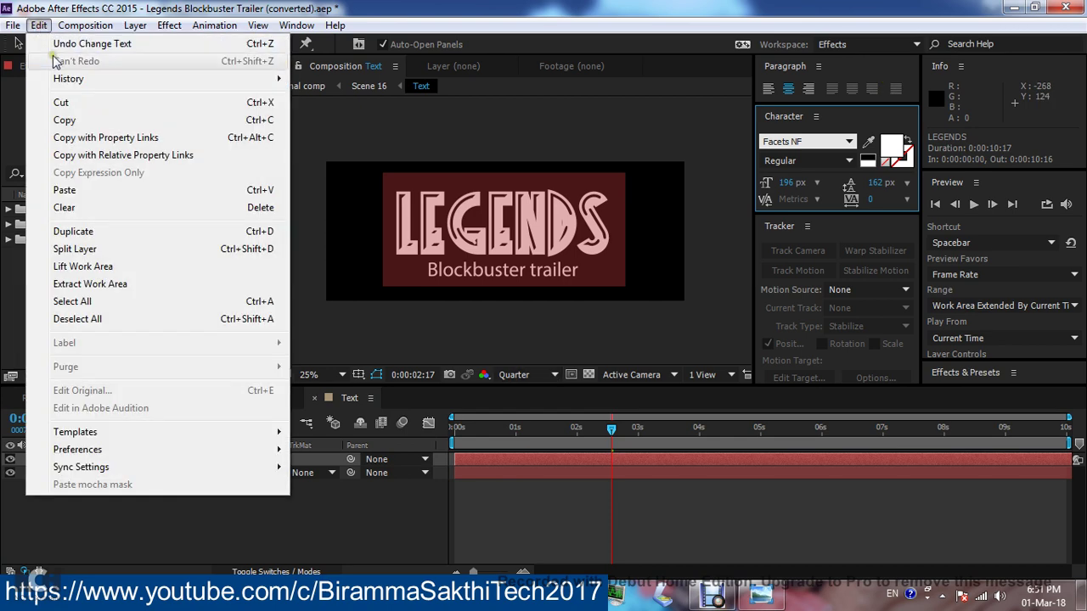
{"action": "left_click", "coordinate": [80, 189]}
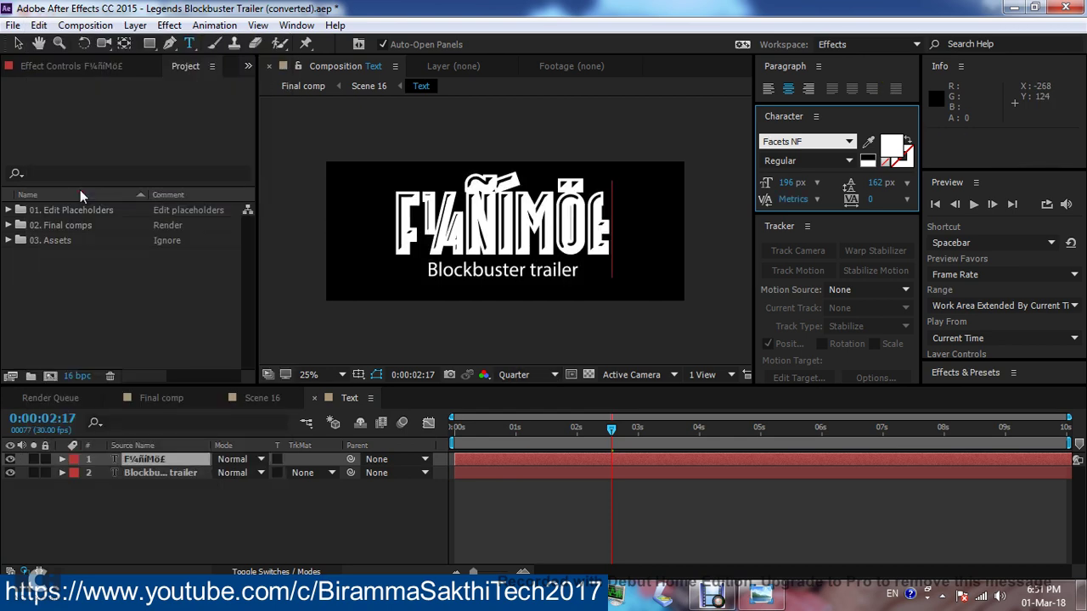
{"action": "left_click", "coordinate": [146, 460]}
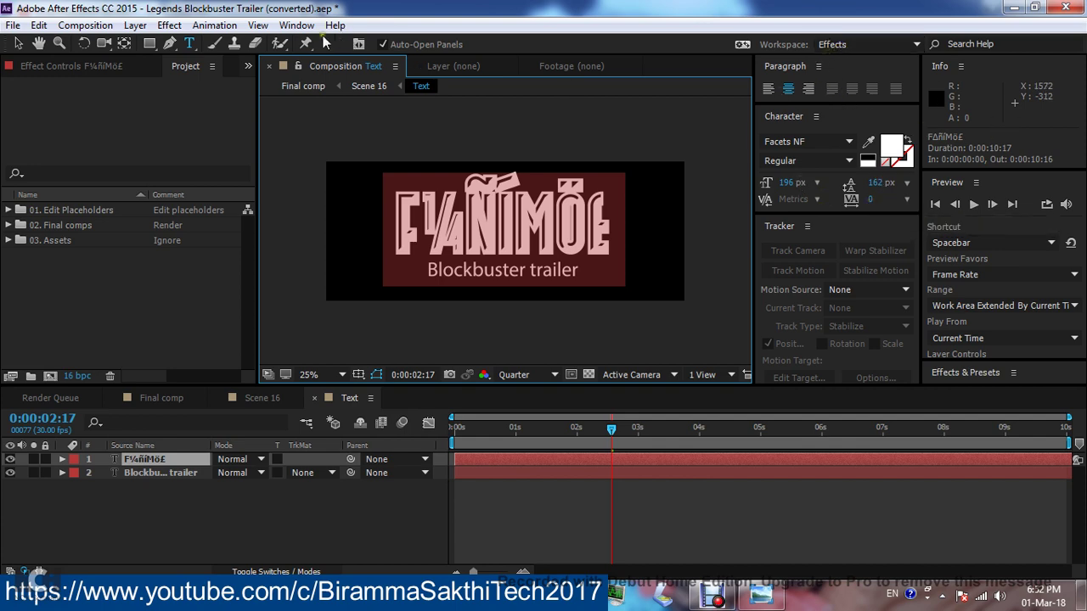
Enter B540 in the font field to apply B540_TAM_Sandhya, rendering the title in Tamil
{"action": "left_click", "coordinate": [296, 25]}
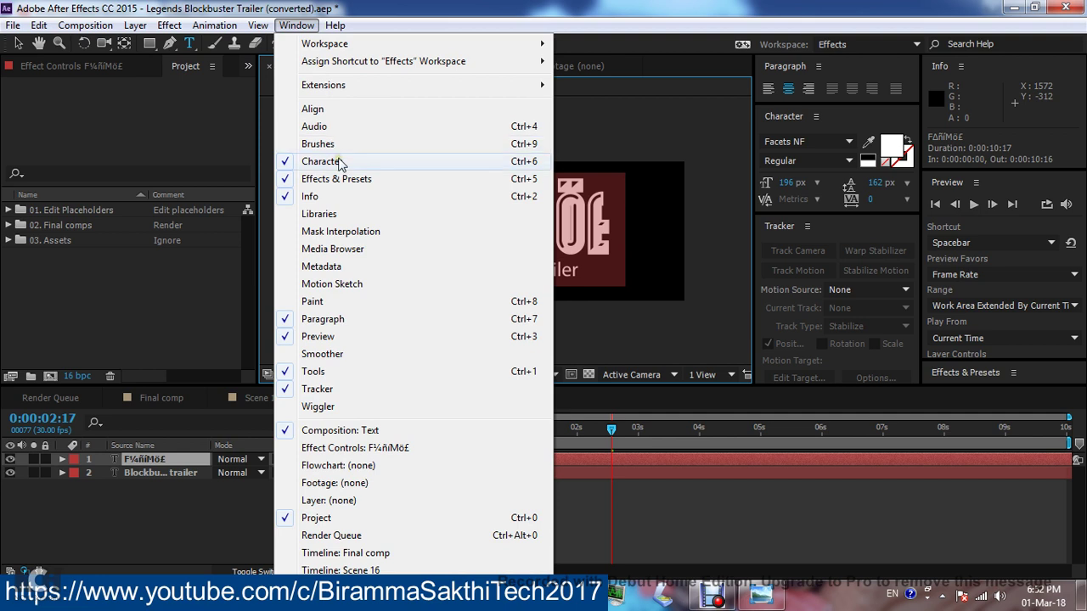
{"action": "left_click", "coordinate": [728, 245]}
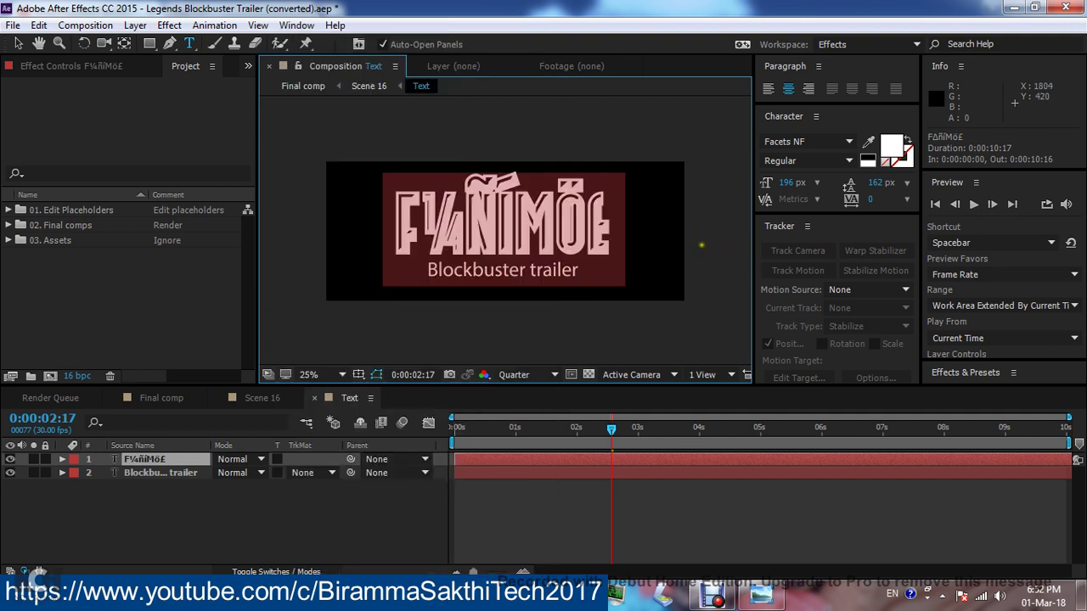
{"action": "left_click", "coordinate": [779, 143]}
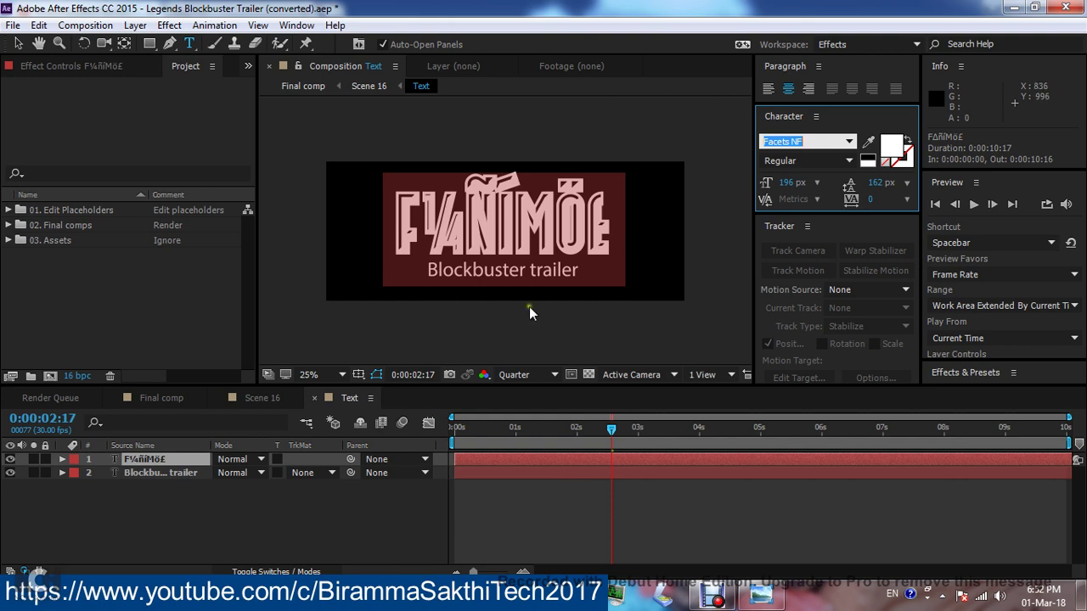
{"action": "left_click", "coordinate": [719, 600]}
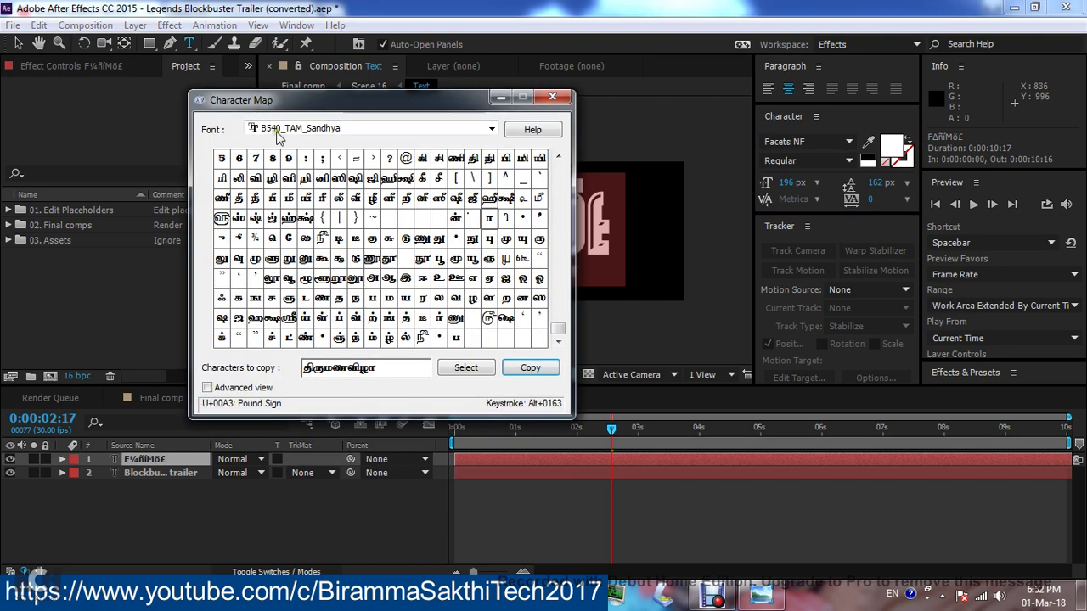
{"action": "left_click", "coordinate": [502, 99]}
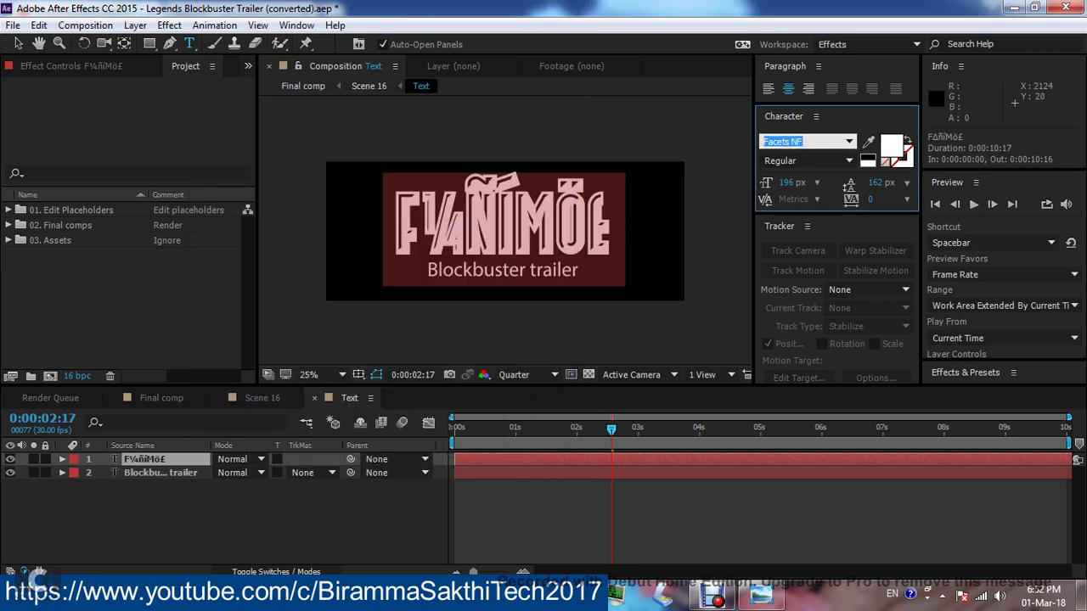
{"action": "type", "text": "B540_TAM_Sandhy"}
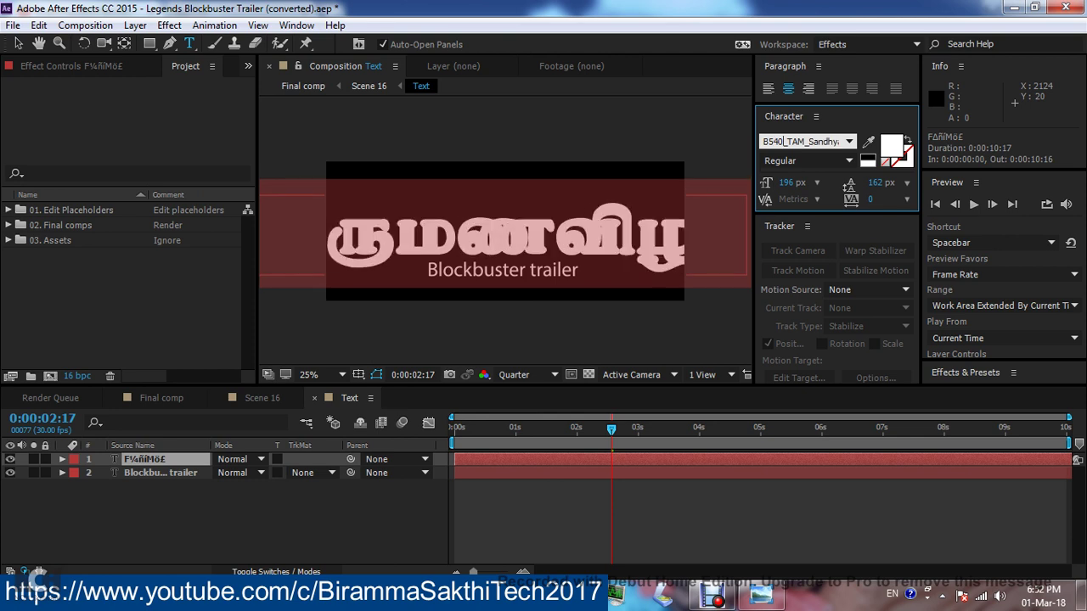
{"action": "key", "text": "Return"}
Scale the Tamil title layer down from 212.7% to 130.7%
{"action": "left_click", "coordinate": [347, 517]}
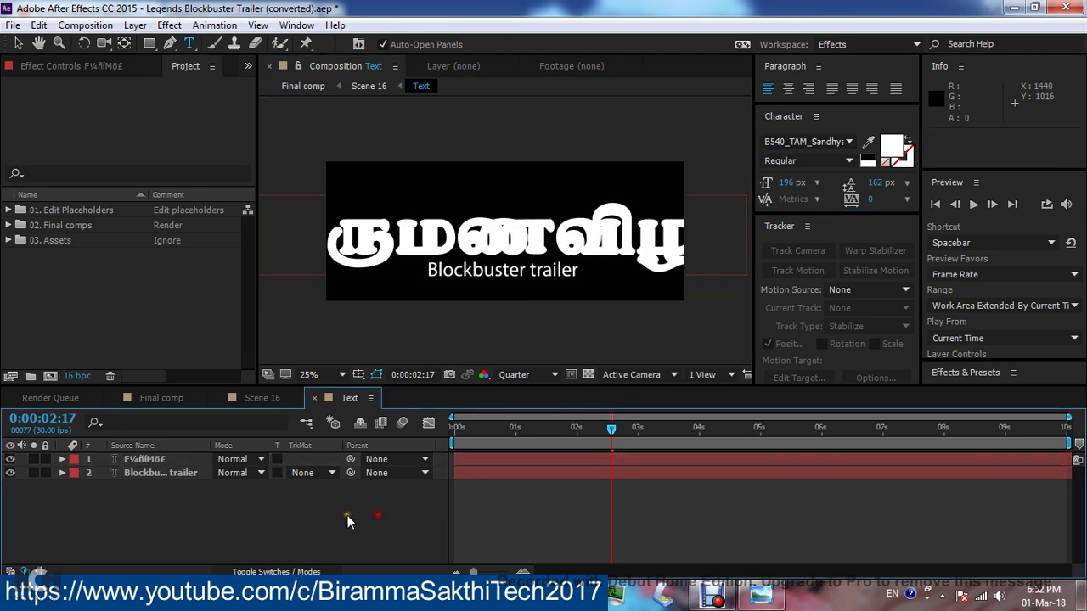
{"action": "left_click", "coordinate": [158, 461]}
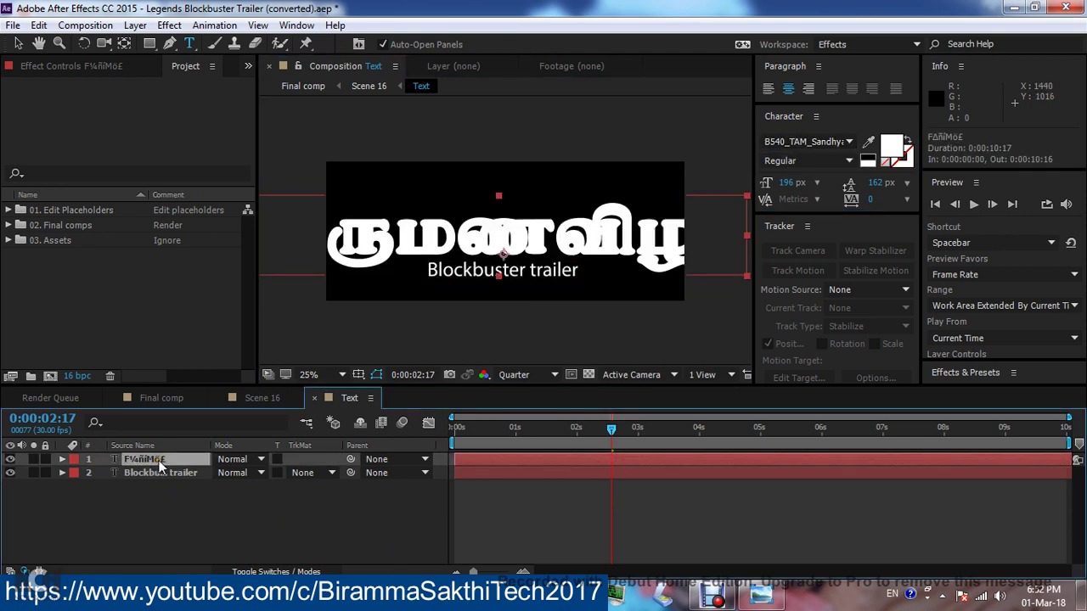
{"action": "key", "text": "s"}
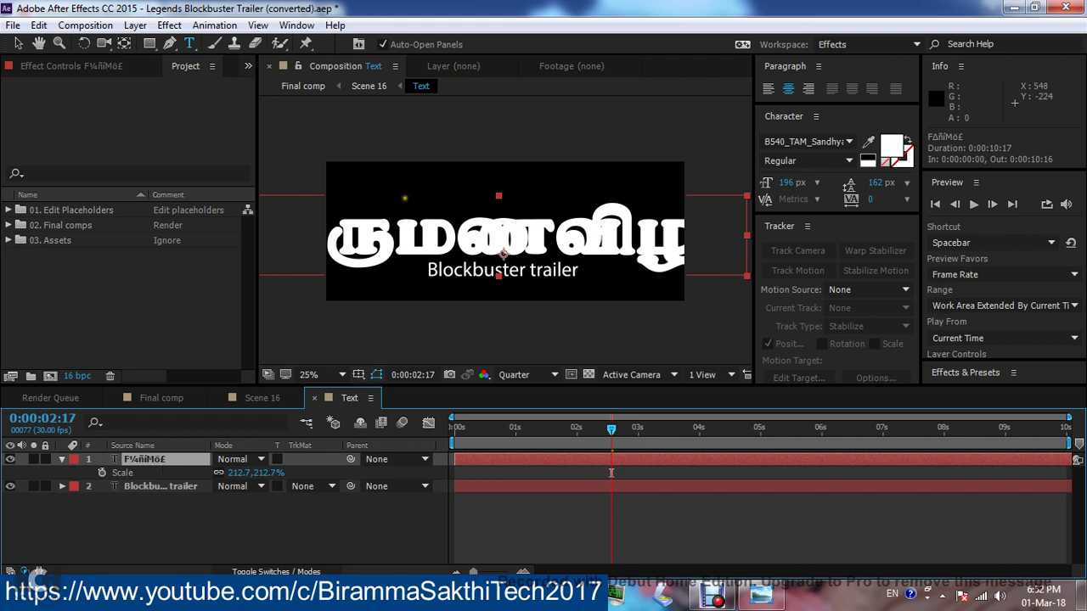
{"action": "left_click_drag", "start_coordinate": [240, 472], "coordinate": [169, 473]}
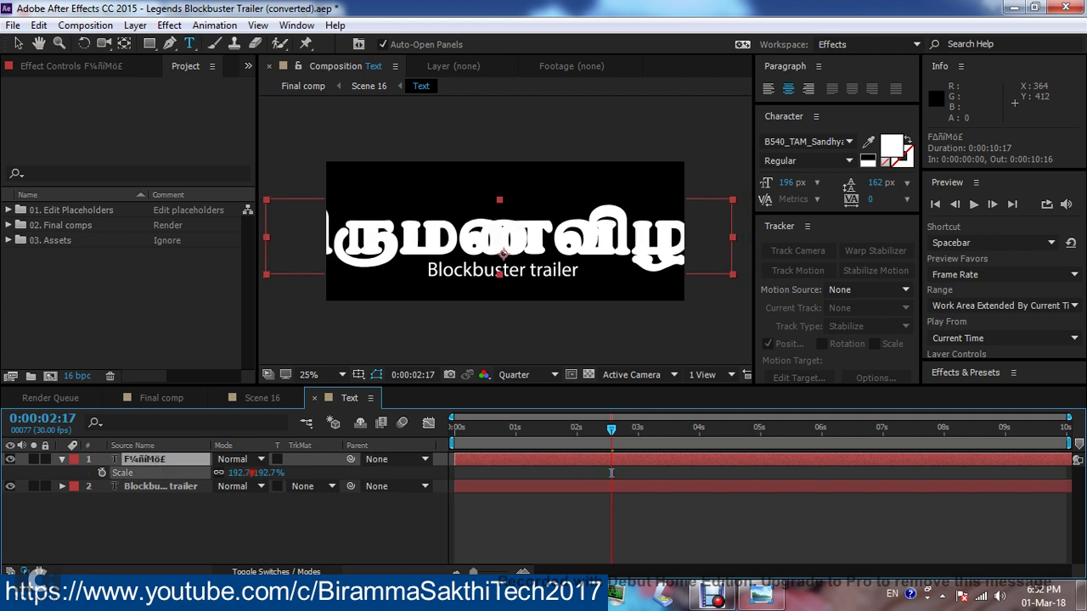
{"action": "left_click_drag", "start_coordinate": [611, 473], "coordinate": [191, 466]}
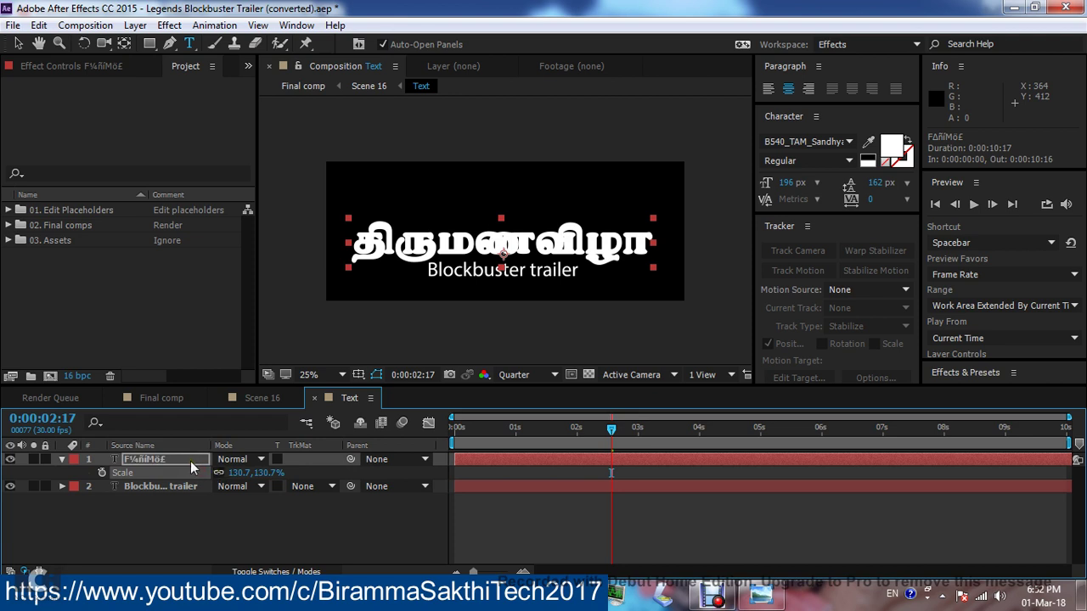
{"action": "key", "text": "p"}
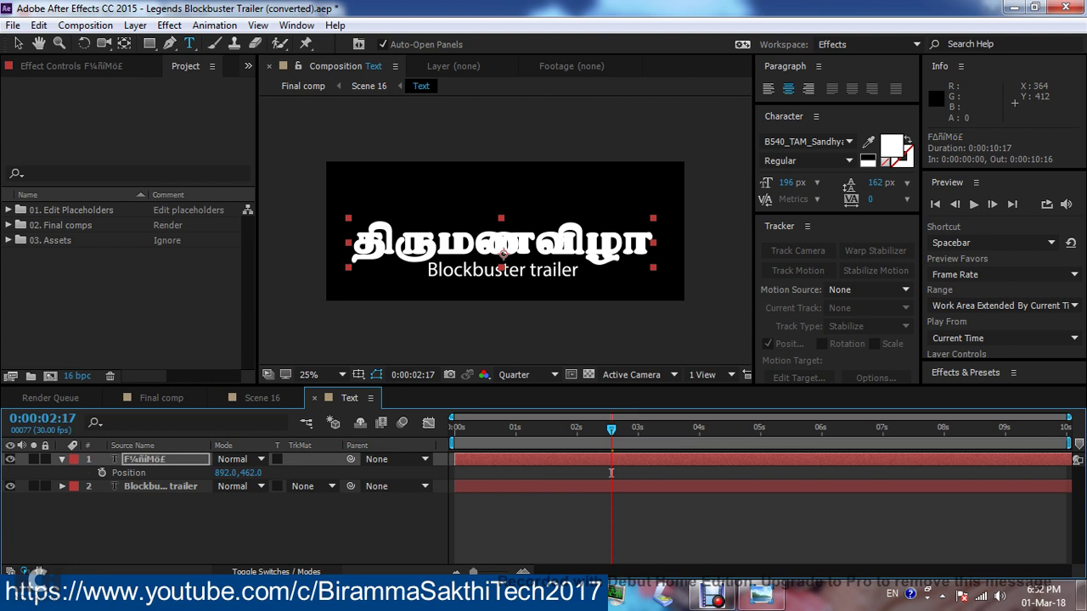
Move the Tamil title up to position 892.0,366.0 and hide the Blockbuster trailer layer
{"action": "left_click_drag", "start_coordinate": [611, 472], "coordinate": [610, 472]}
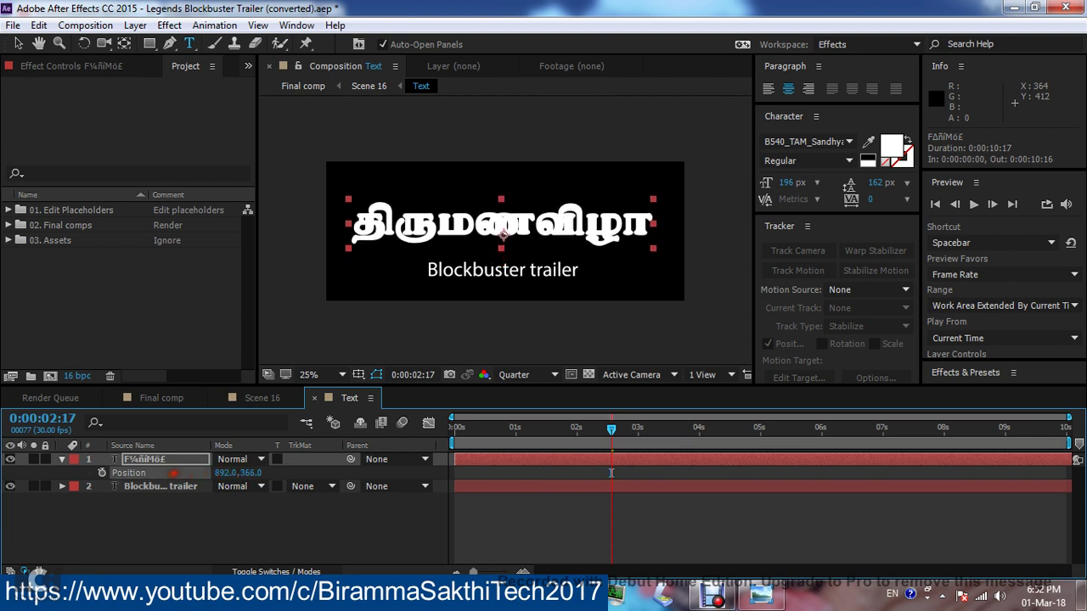
{"action": "left_click", "coordinate": [160, 486]}
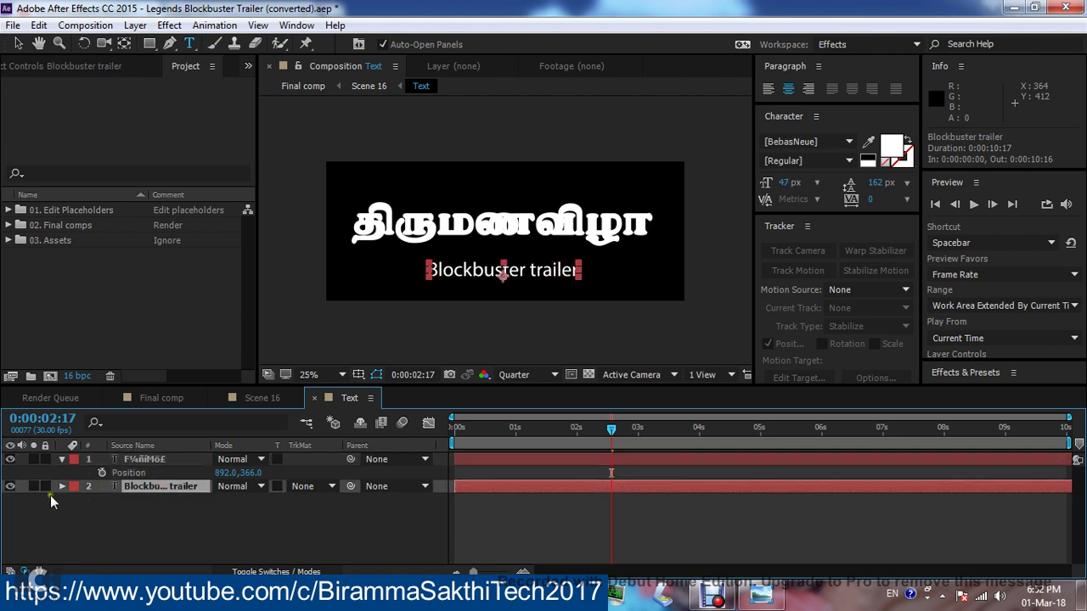
{"action": "left_click", "coordinate": [11, 487]}
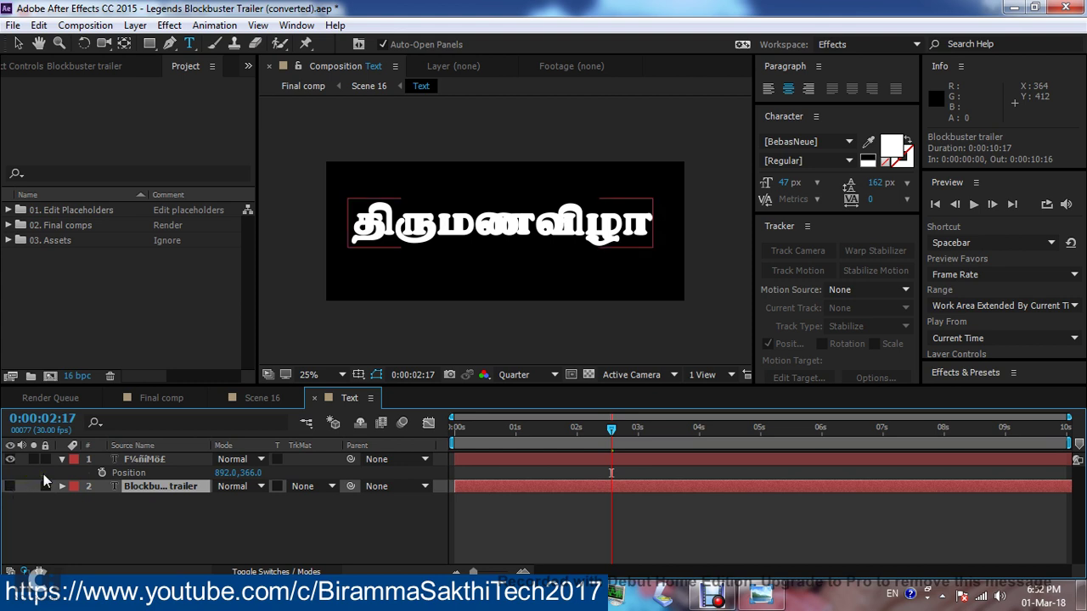
{"action": "left_click", "coordinate": [144, 426]}
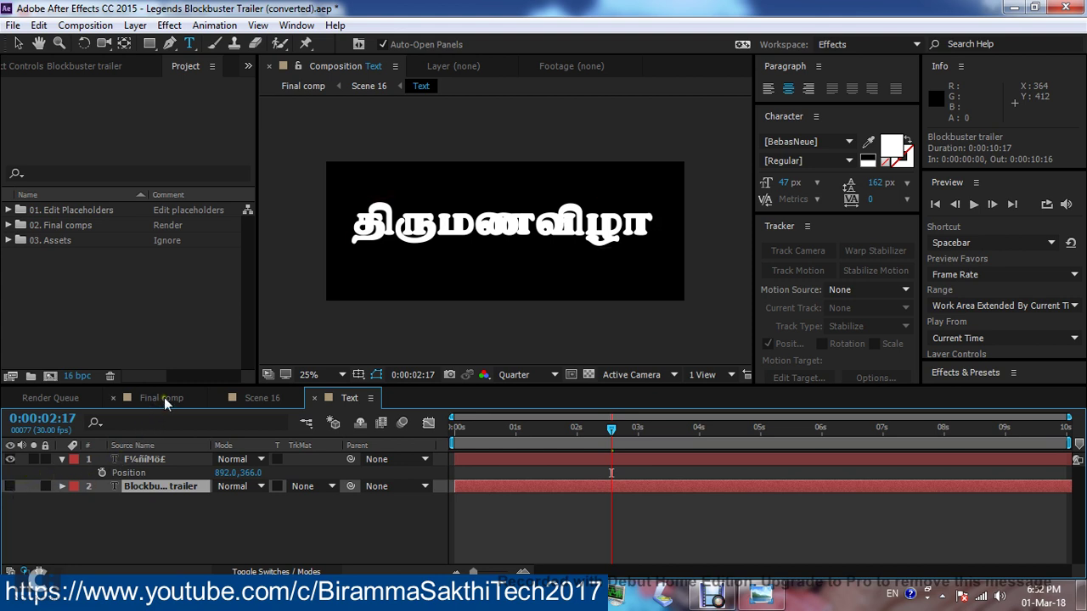
In the Final comp, move the playhead to 8:15 and select Scene 17
{"action": "left_click", "coordinate": [161, 398]}
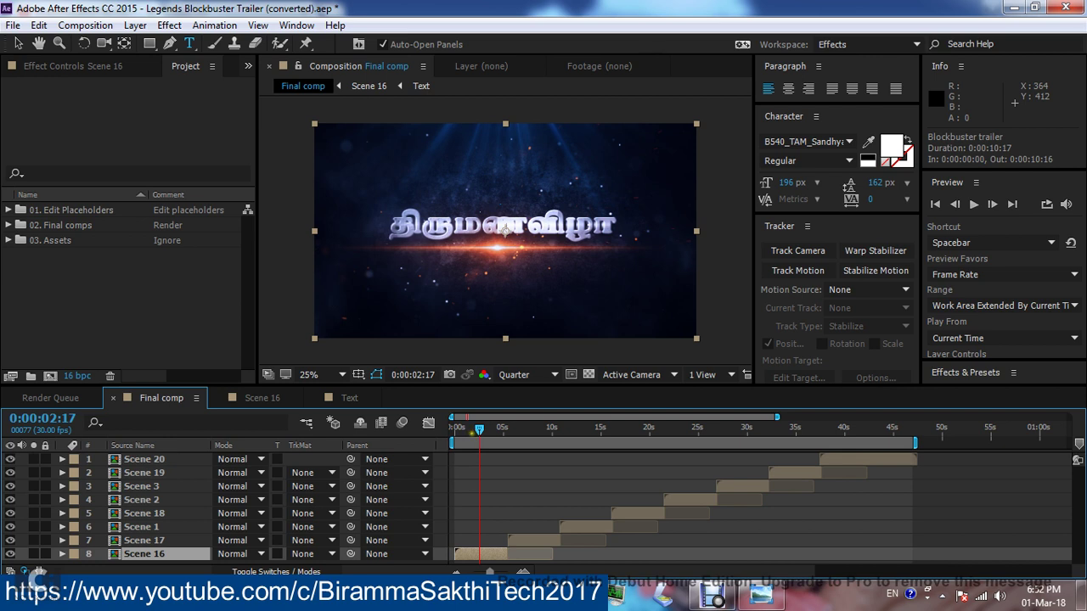
{"action": "left_click_drag", "start_coordinate": [479, 429], "coordinate": [523, 430]}
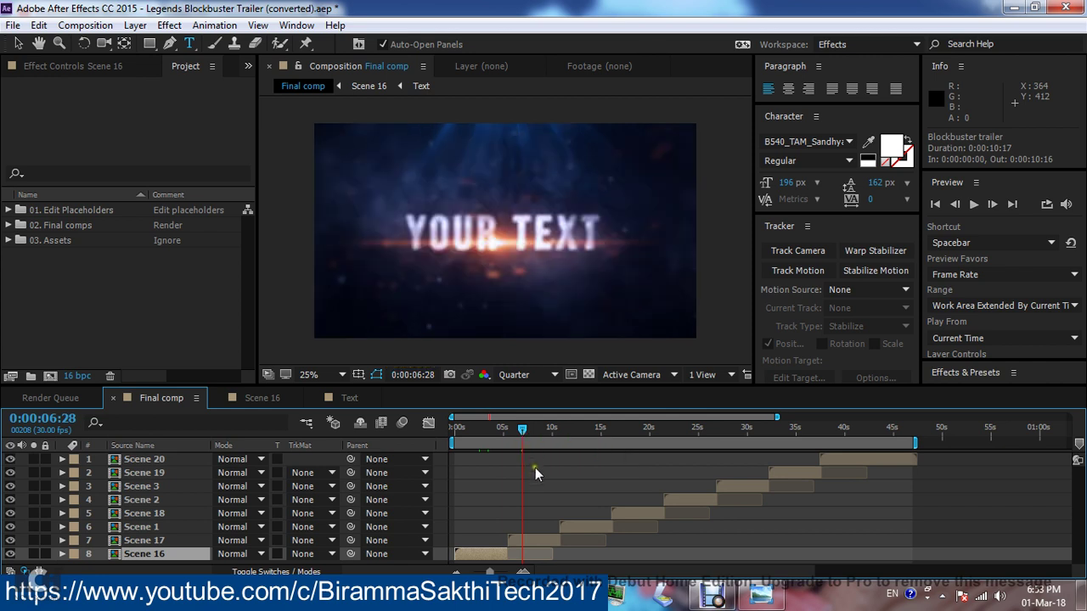
{"action": "left_click", "coordinate": [536, 429]}
{"action": "left_click", "coordinate": [539, 541]}
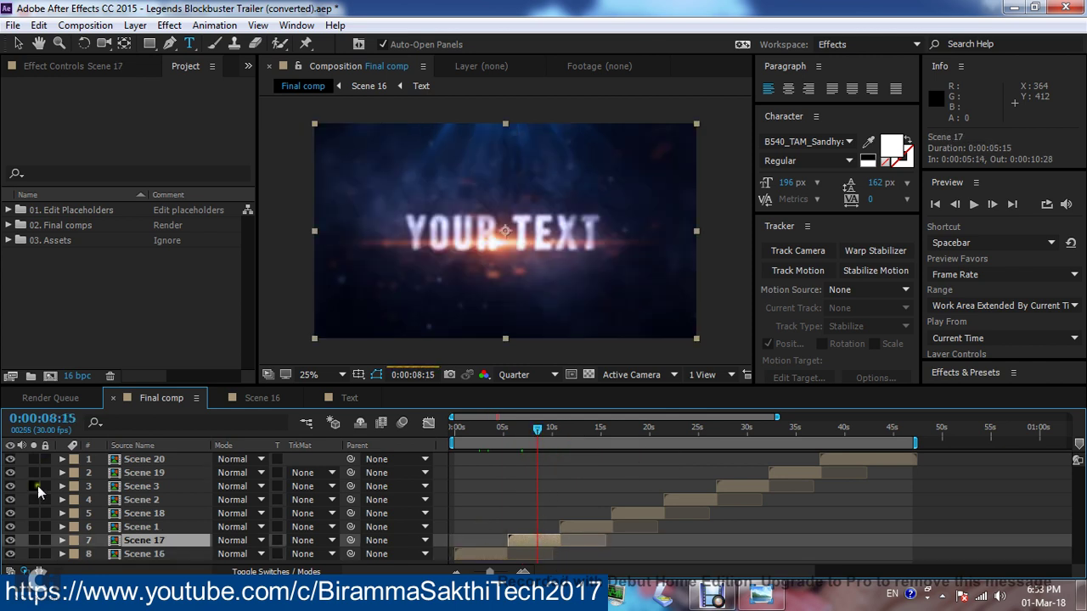
Open Scene 17's nested Text comp and select its YOUR TEXT layer
{"action": "double_click", "coordinate": [141, 543]}
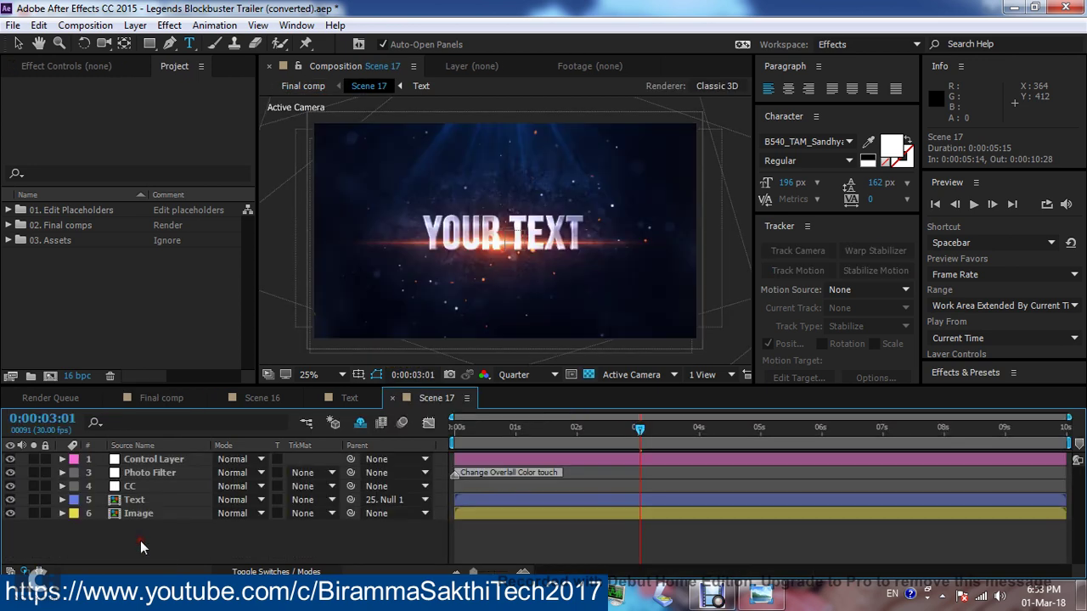
{"action": "left_click", "coordinate": [142, 500]}
{"action": "double_click", "coordinate": [143, 500]}
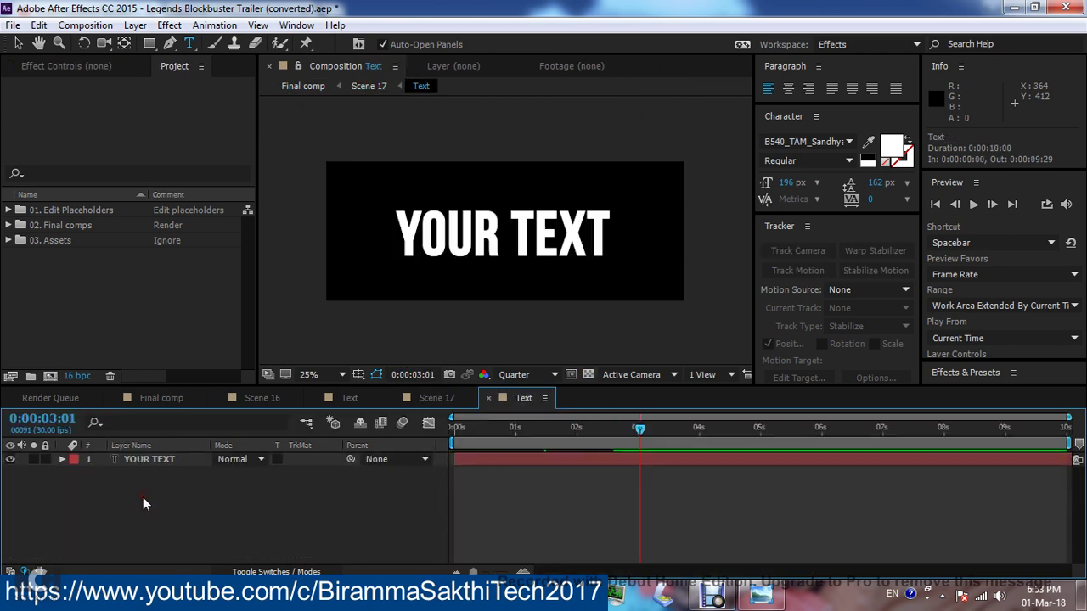
{"action": "double_click", "coordinate": [163, 458]}
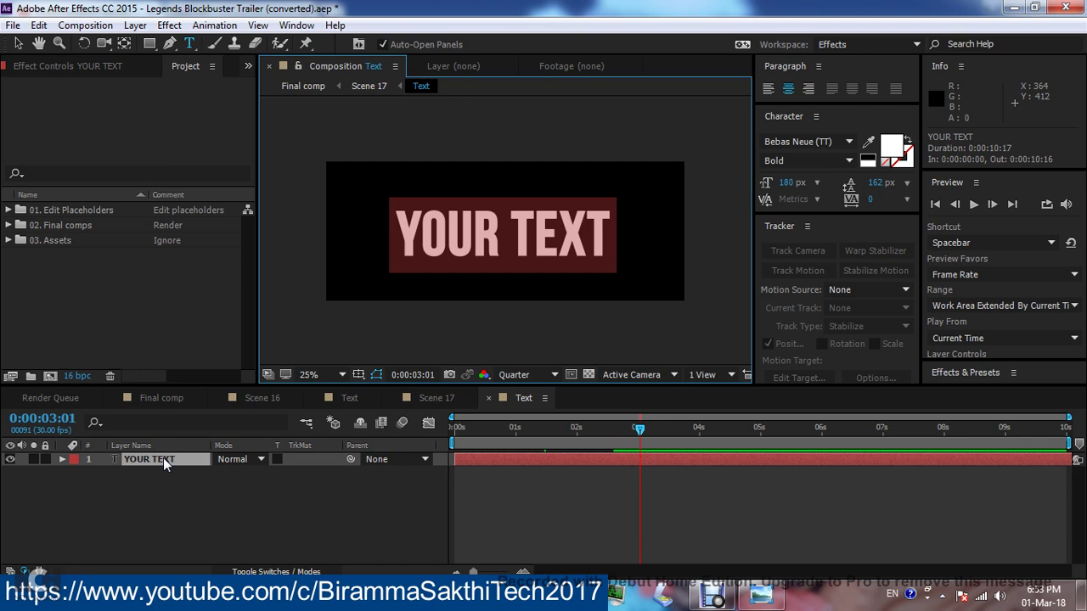
In Character Map, replace the old text with ராஜா followed by a space
{"action": "key", "text": "alt+Tab"}
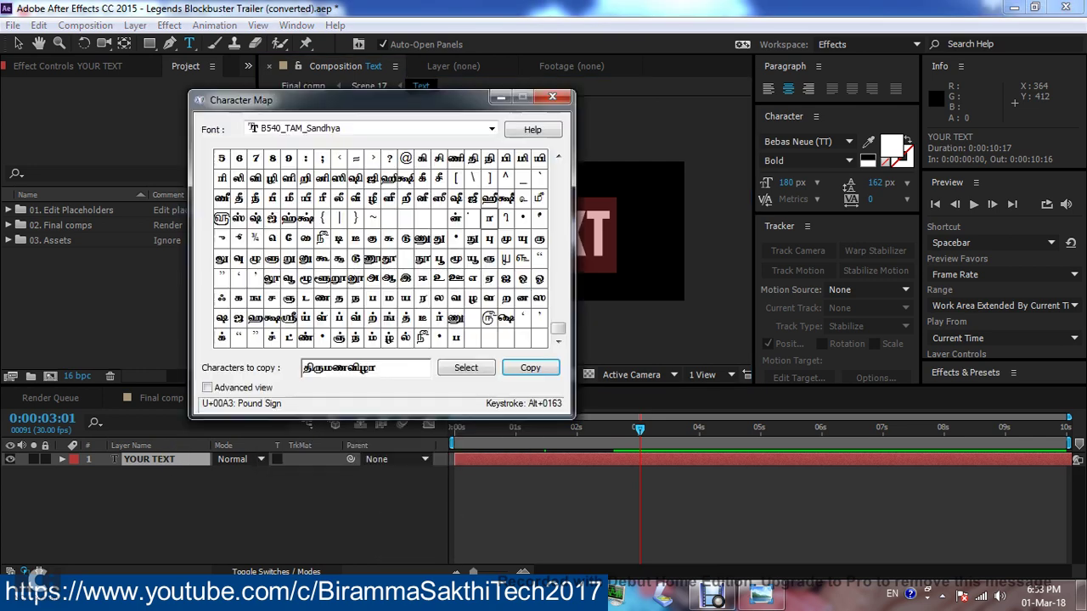
{"action": "left_click_drag", "start_coordinate": [375, 370], "coordinate": [288, 383]}
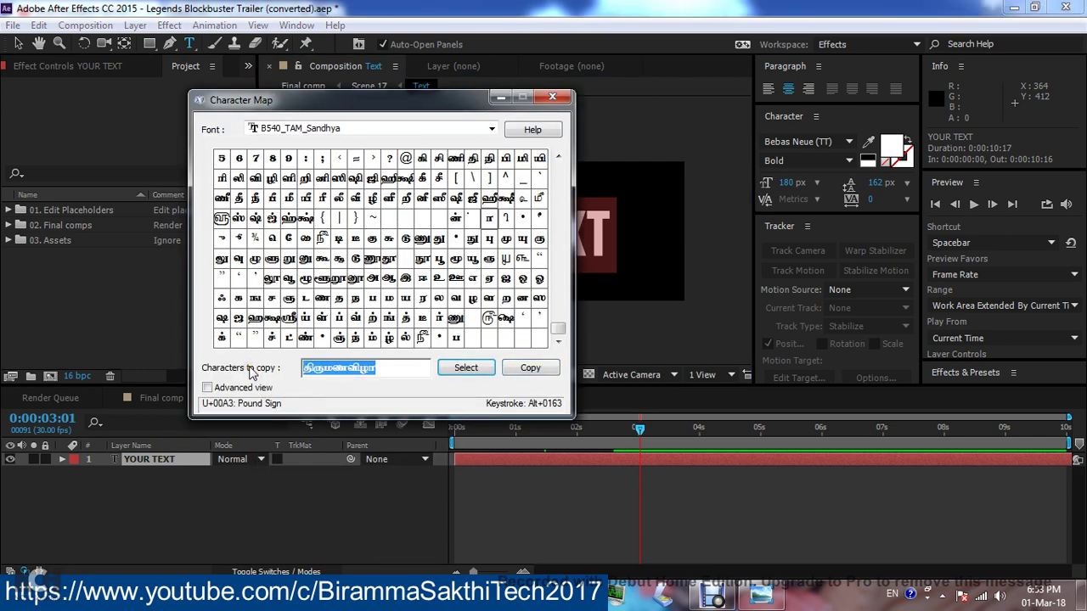
{"action": "double_click", "coordinate": [422, 298]}
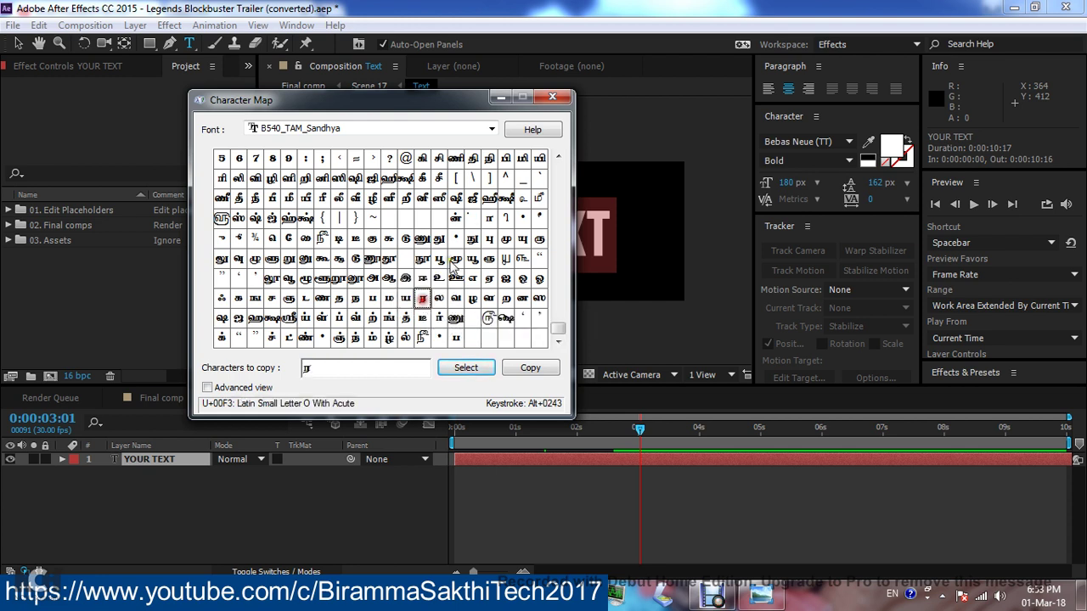
{"action": "double_click", "coordinate": [489, 219]}
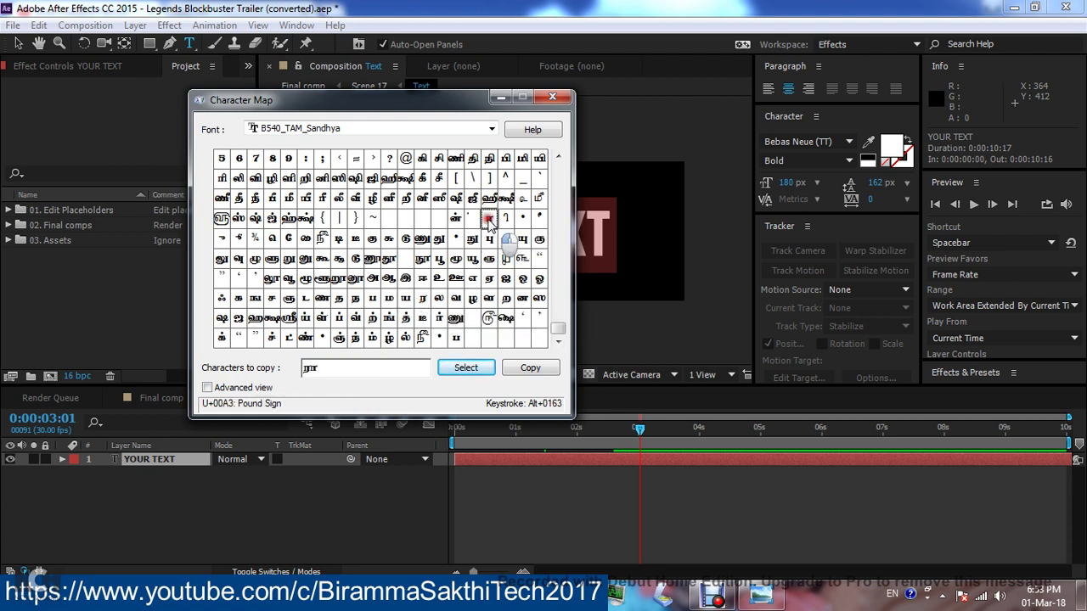
{"action": "double_click", "coordinate": [240, 320]}
{"action": "double_click", "coordinate": [489, 220]}
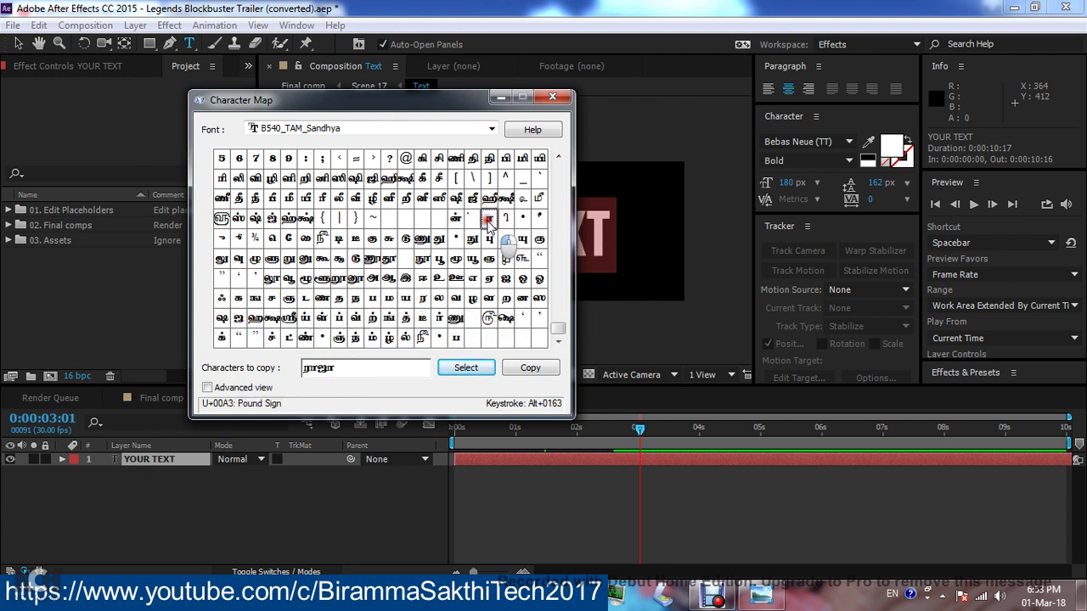
{"action": "left_click", "coordinate": [353, 374]}
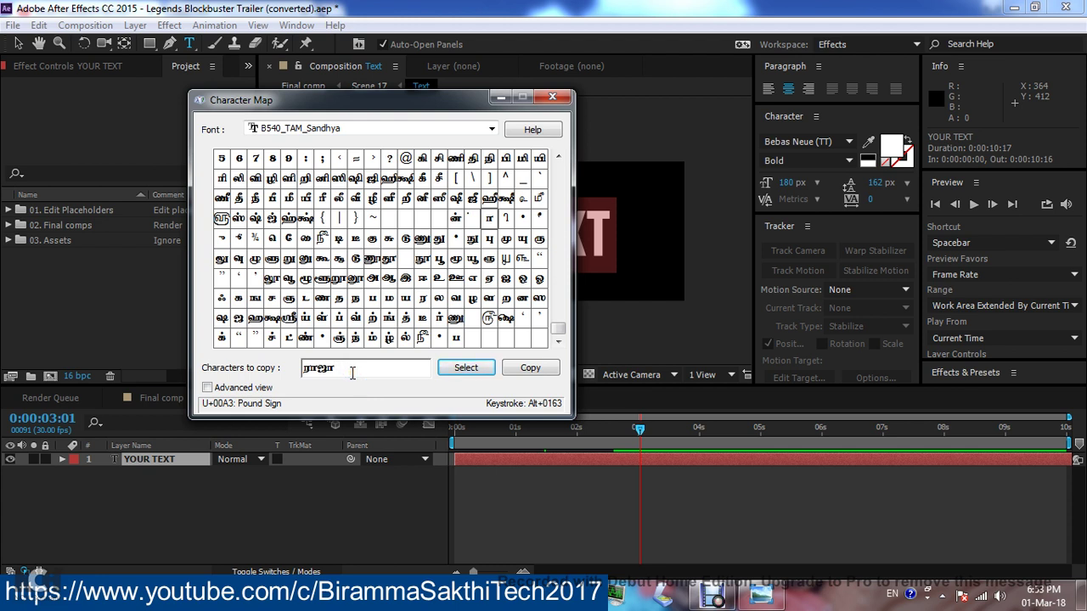
Add ரா and ணி to complete ராஜா ராணி and copy it
{"action": "double_click", "coordinate": [423, 301]}
{"action": "double_click", "coordinate": [489, 220]}
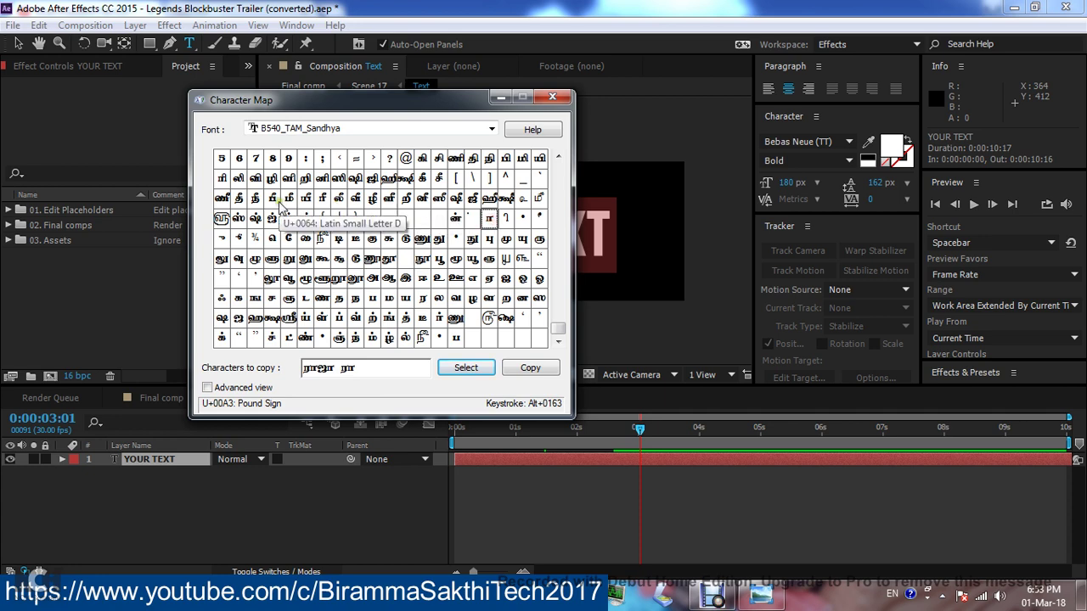
{"action": "double_click", "coordinate": [455, 158]}
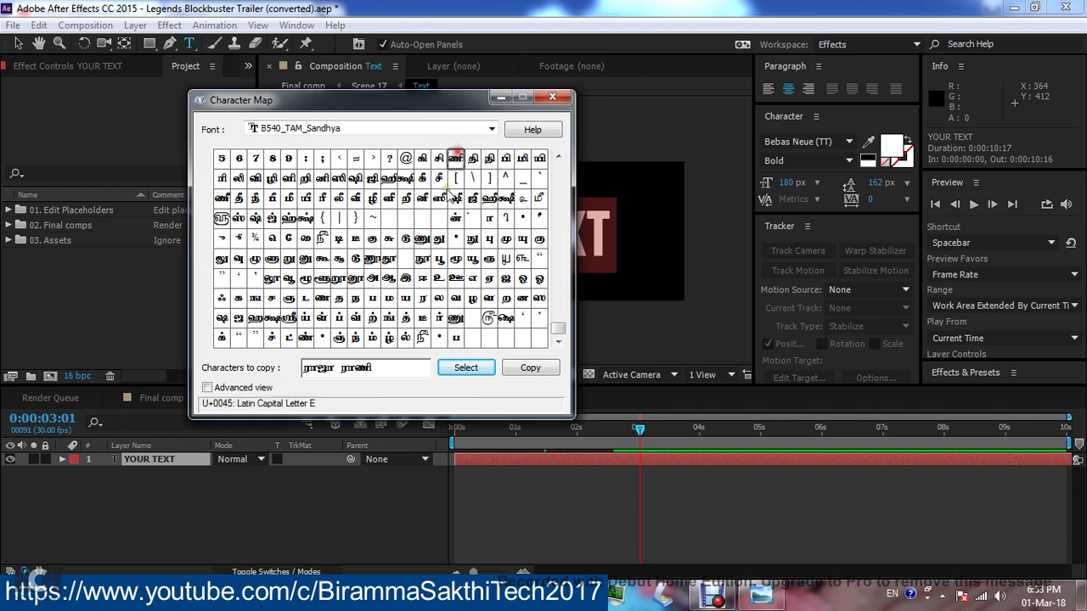
{"action": "left_click", "coordinate": [535, 371]}
{"action": "left_click", "coordinate": [527, 518]}
Paste ராஜா ராணி over the YOUR TEXT layer
{"action": "left_click", "coordinate": [170, 459]}
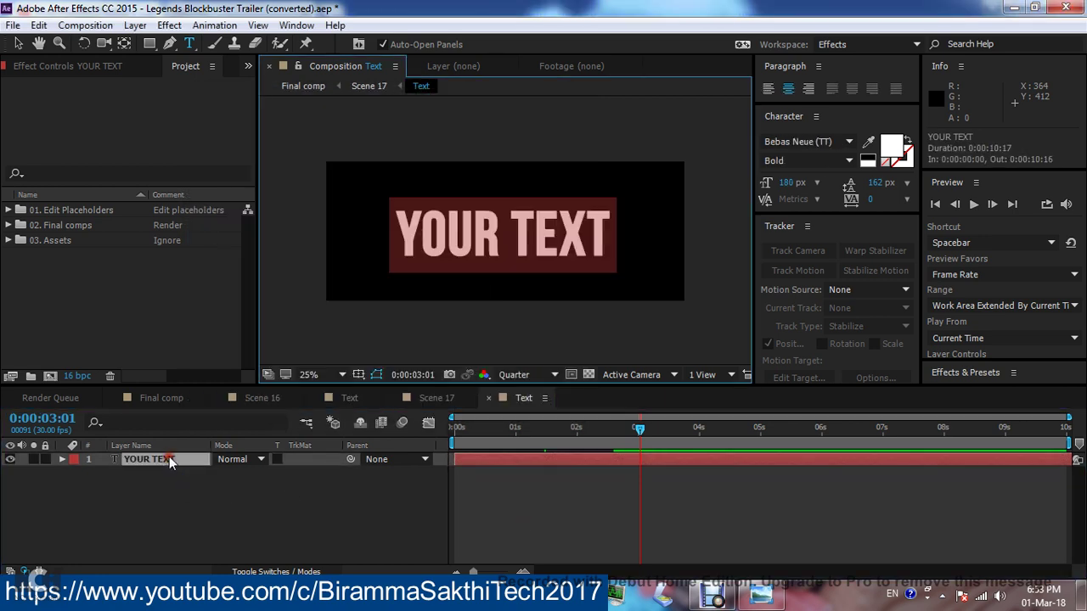
{"action": "left_click", "coordinate": [38, 25]}
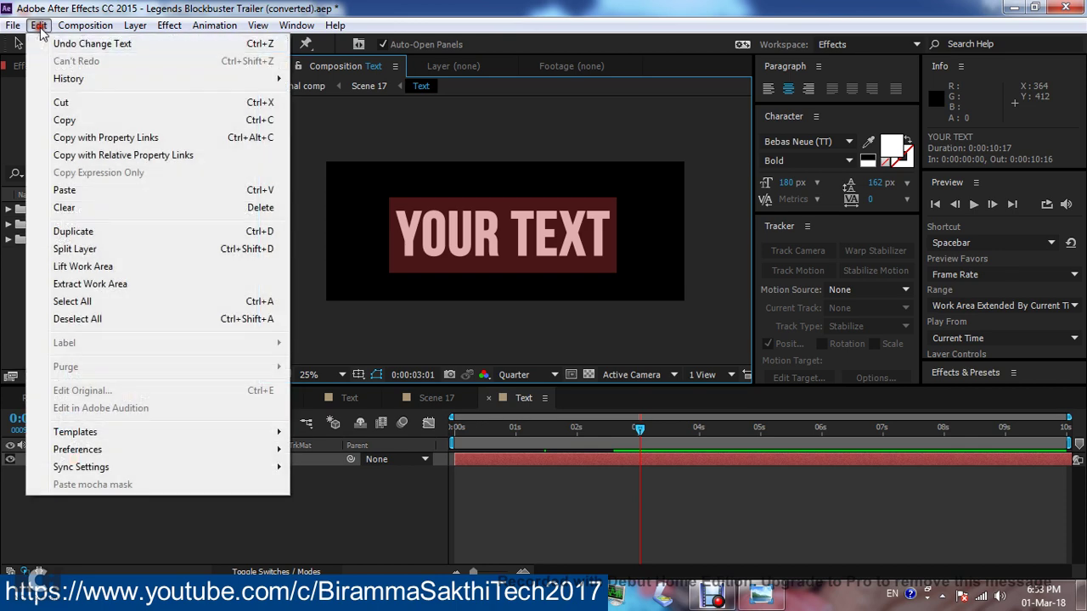
{"action": "left_click", "coordinate": [81, 188]}
Set the title's font to B404_TAM_Kalyana
{"action": "double_click", "coordinate": [133, 458]}
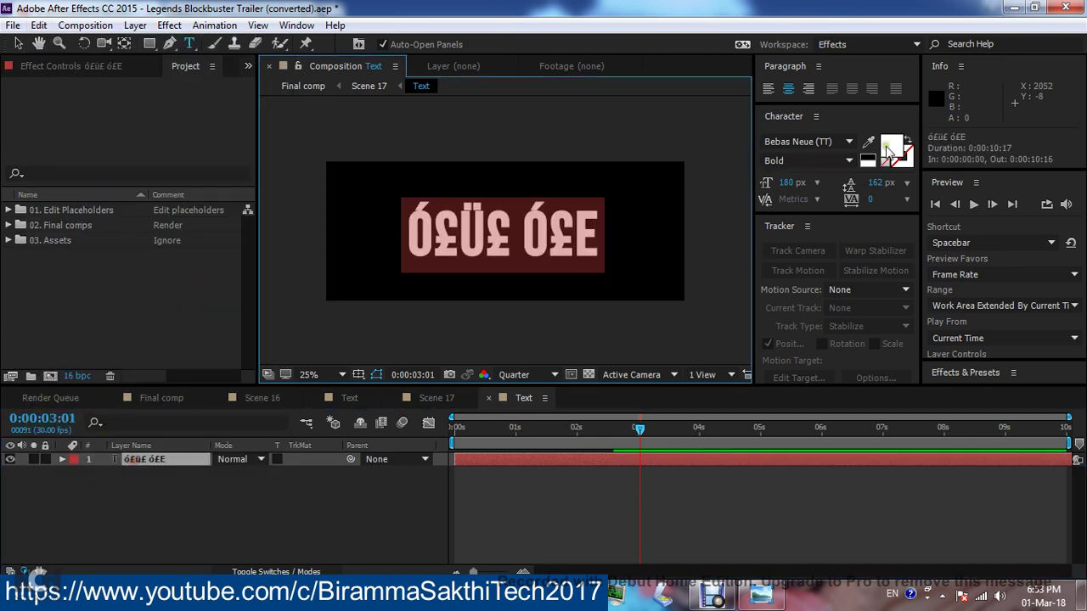
{"action": "left_click", "coordinate": [805, 142]}
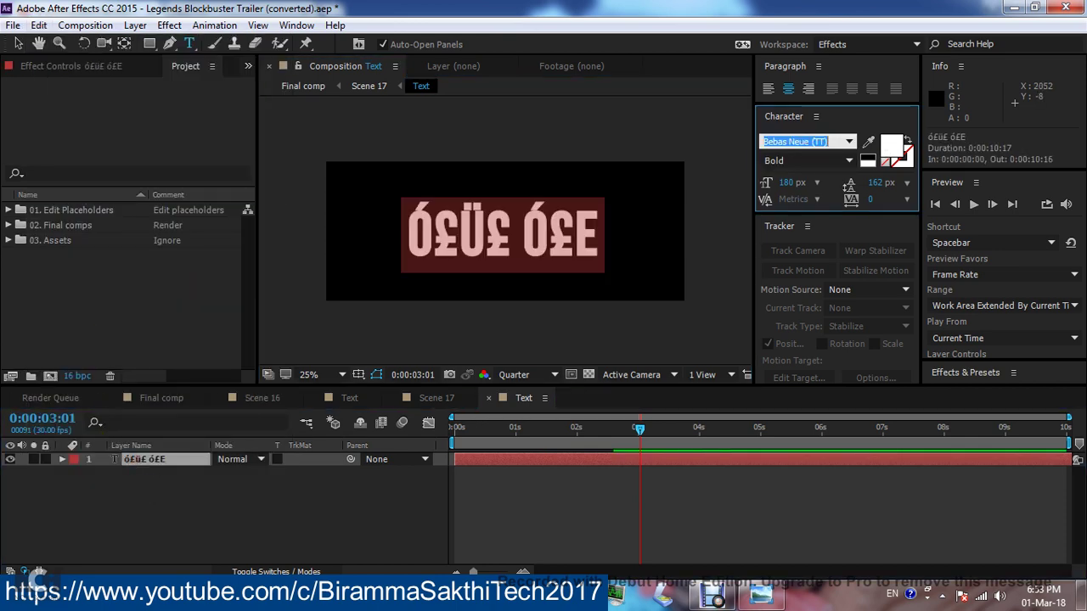
{"action": "type", "text": "B40H_TAM_Kalyana"}
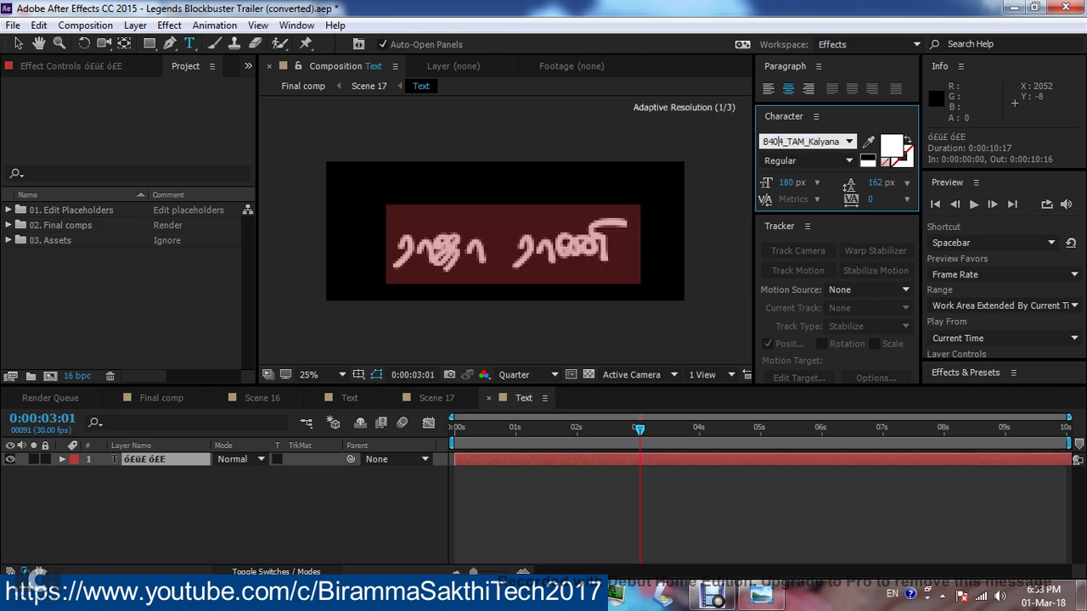
{"action": "key", "text": "Return"}
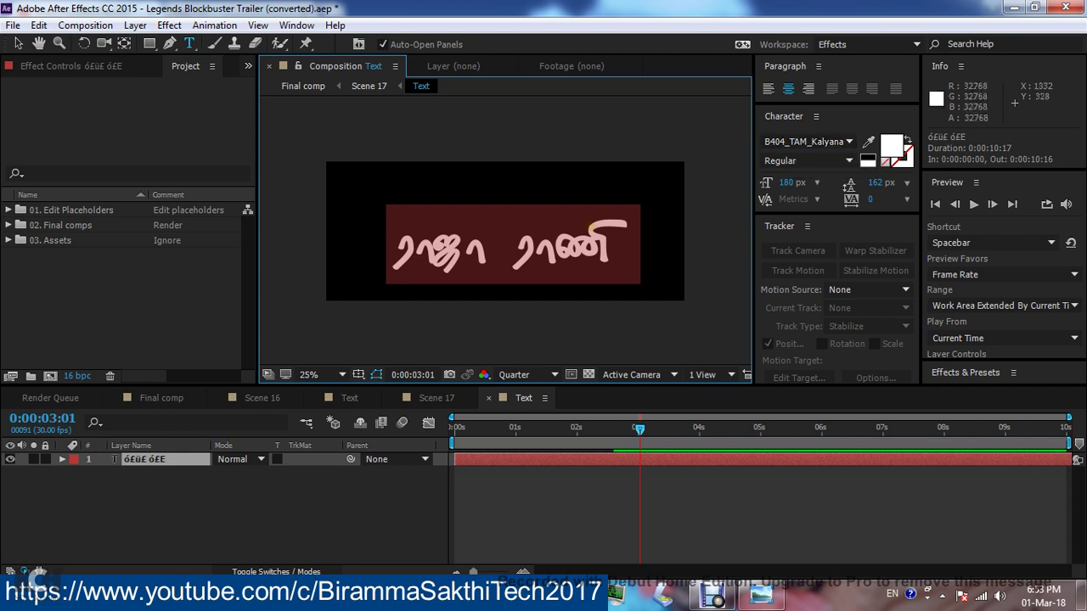
Check the title at an earlier frame and return to the Final comp
{"action": "left_click", "coordinate": [584, 508]}
{"action": "left_click_drag", "start_coordinate": [561, 430], "coordinate": [538, 435]}
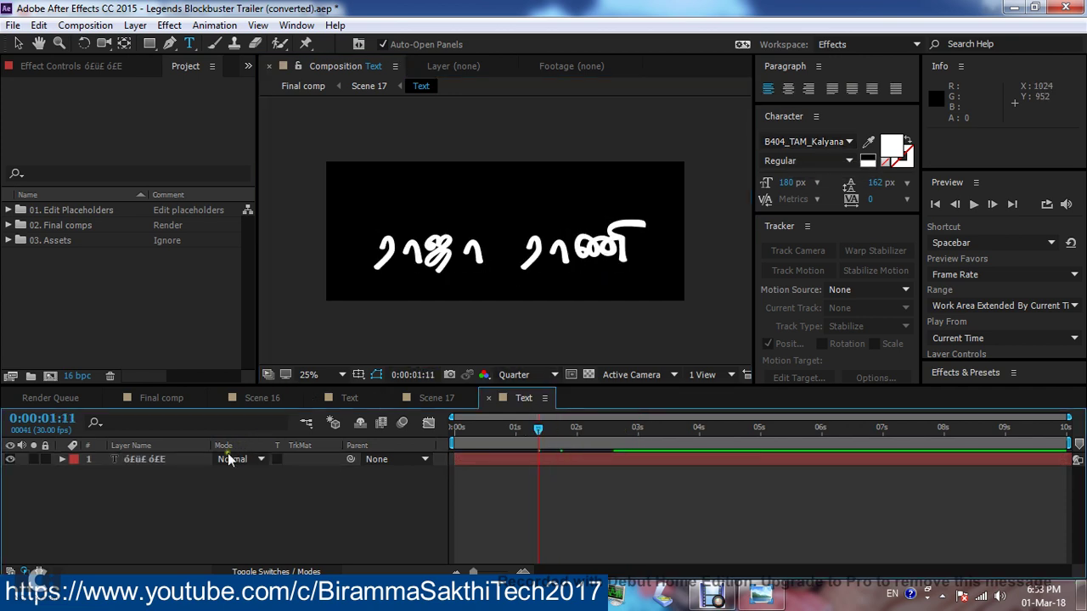
{"action": "left_click", "coordinate": [167, 398]}
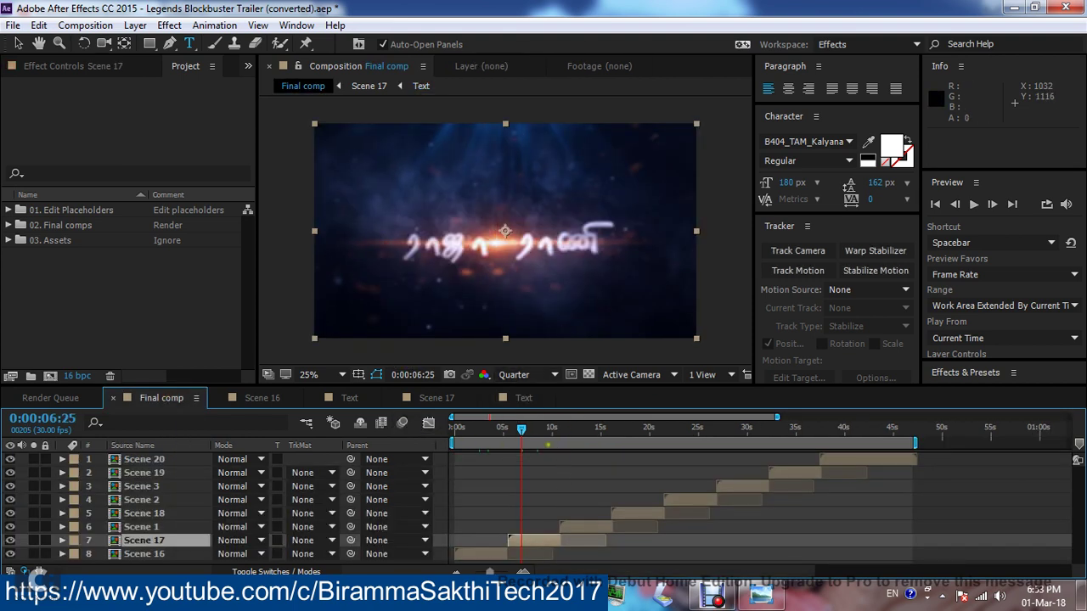
Rewind the Final comp to 0:00:00:00 and switch the viewer resolution from Quarter to Full
{"action": "left_click_drag", "start_coordinate": [521, 429], "coordinate": [455, 433]}
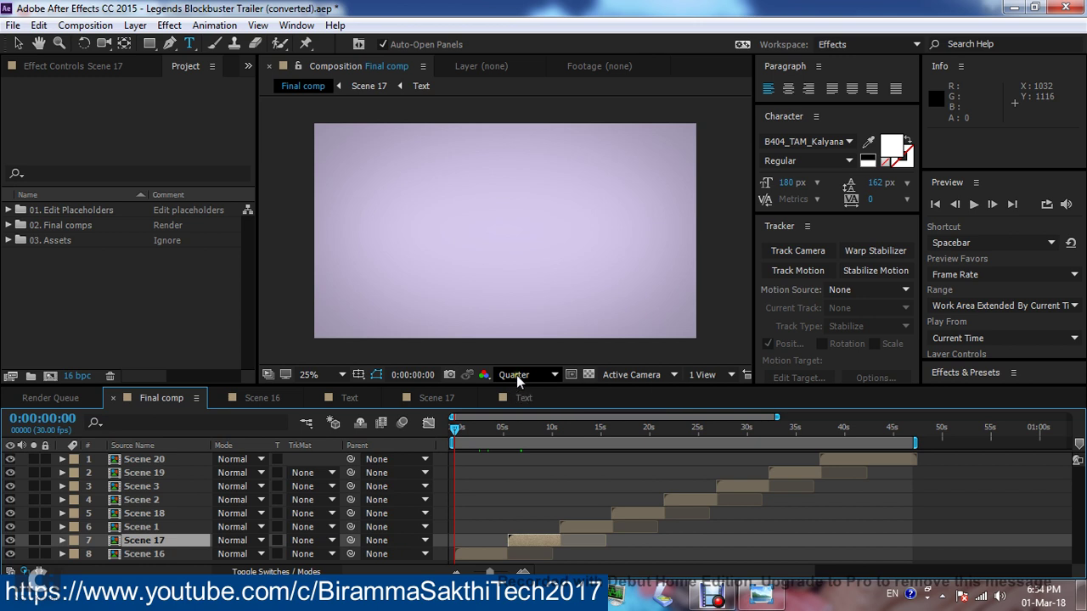
{"action": "left_click", "coordinate": [516, 375]}
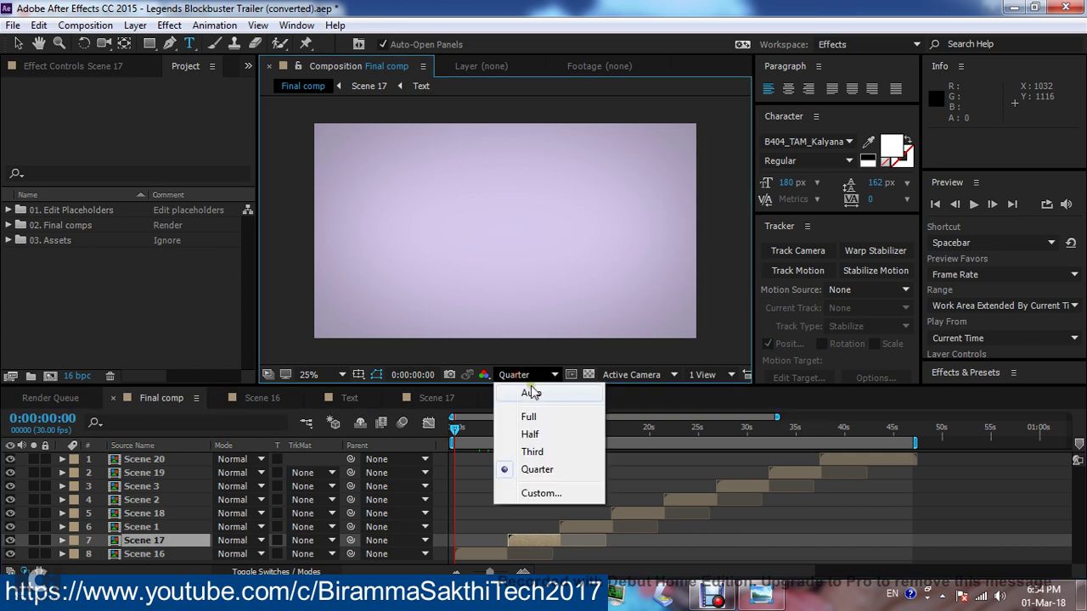
{"action": "left_click", "coordinate": [524, 417]}
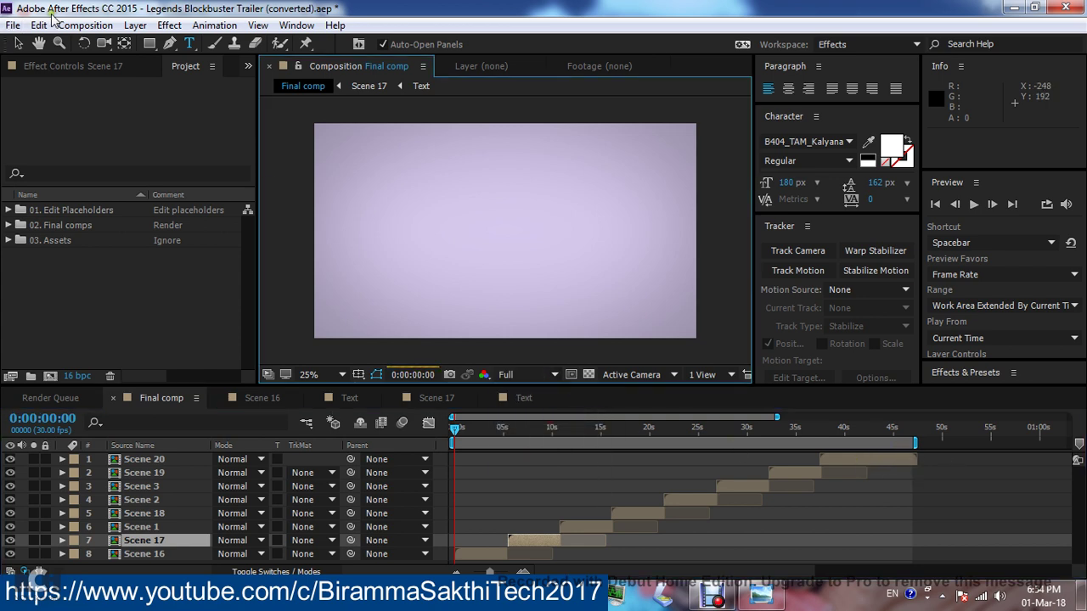
{"action": "left_click", "coordinate": [15, 24]}
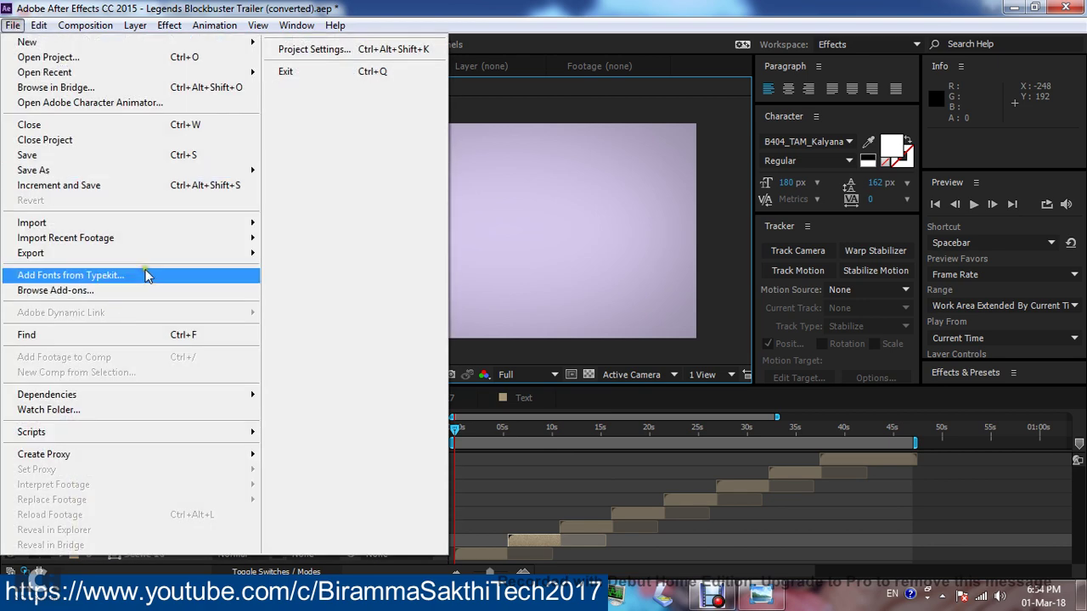
Add the Final comp to the Render Queue with QuickTime output to Final comp.mov
{"action": "mouse_move", "coordinate": [163, 260]}
{"action": "left_click", "coordinate": [351, 273]}
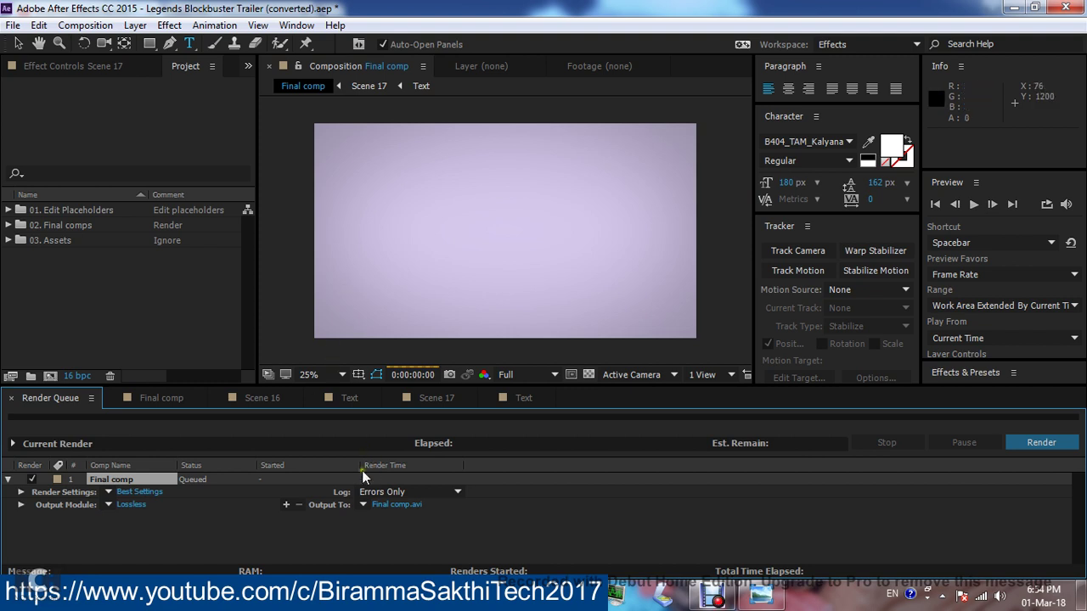
{"action": "left_click", "coordinate": [131, 504]}
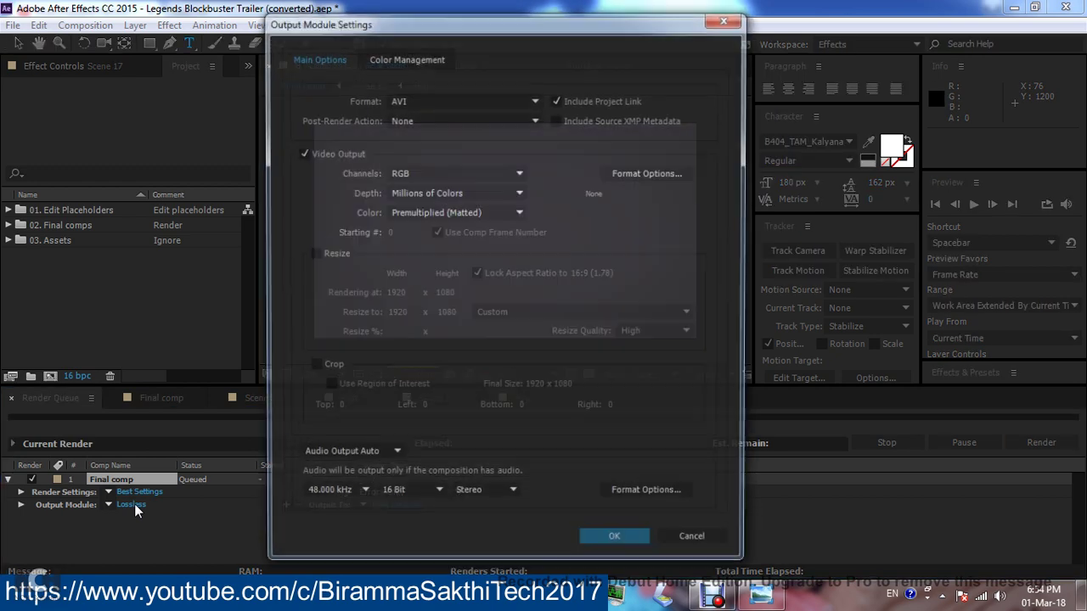
{"action": "left_click", "coordinate": [406, 99]}
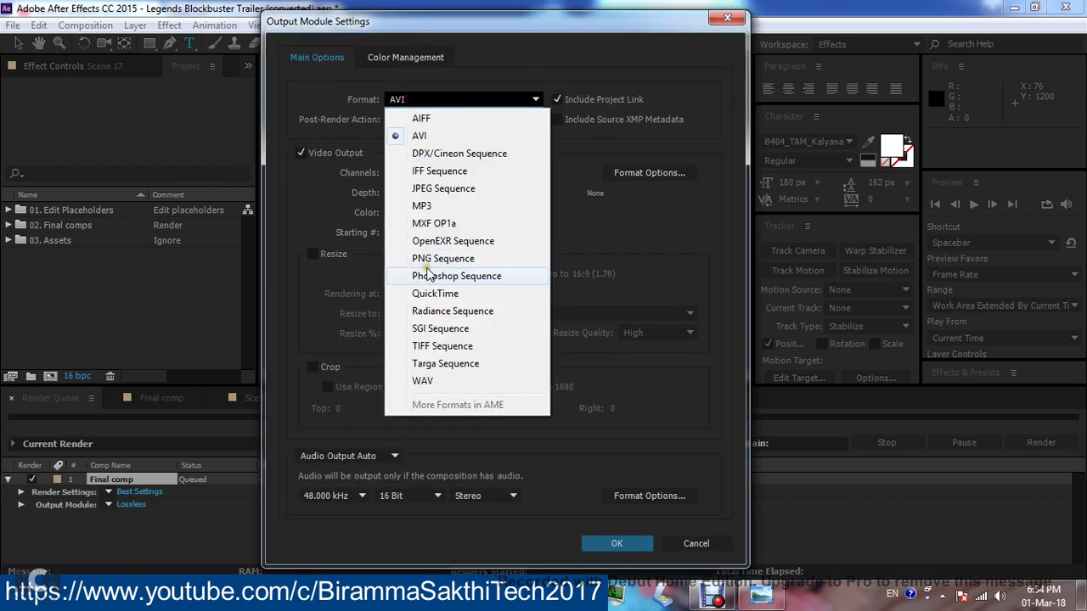
{"action": "left_click", "coordinate": [439, 293]}
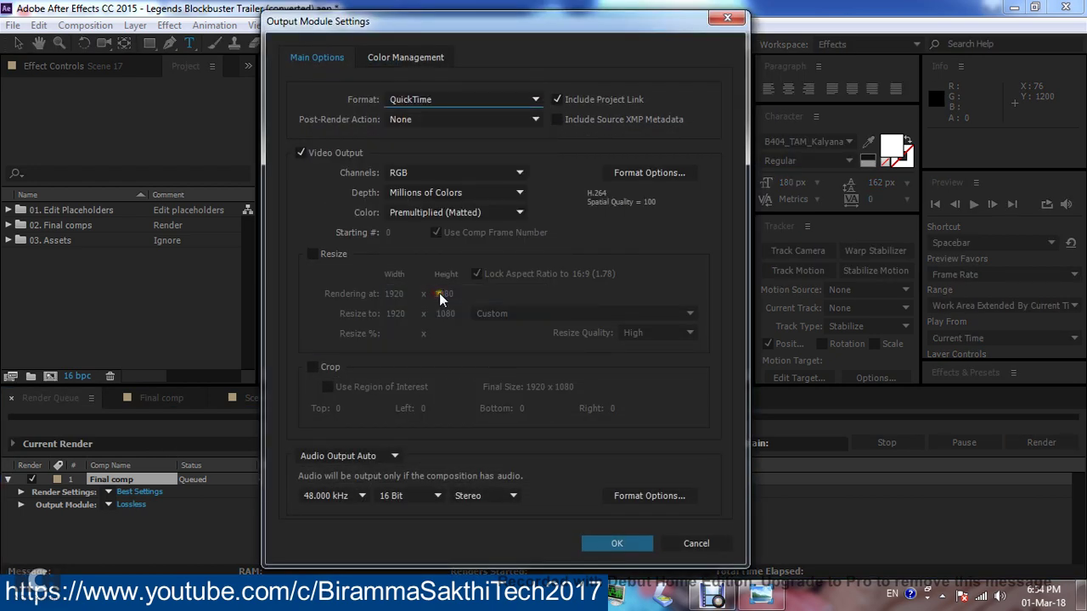
{"action": "left_click", "coordinate": [599, 543]}
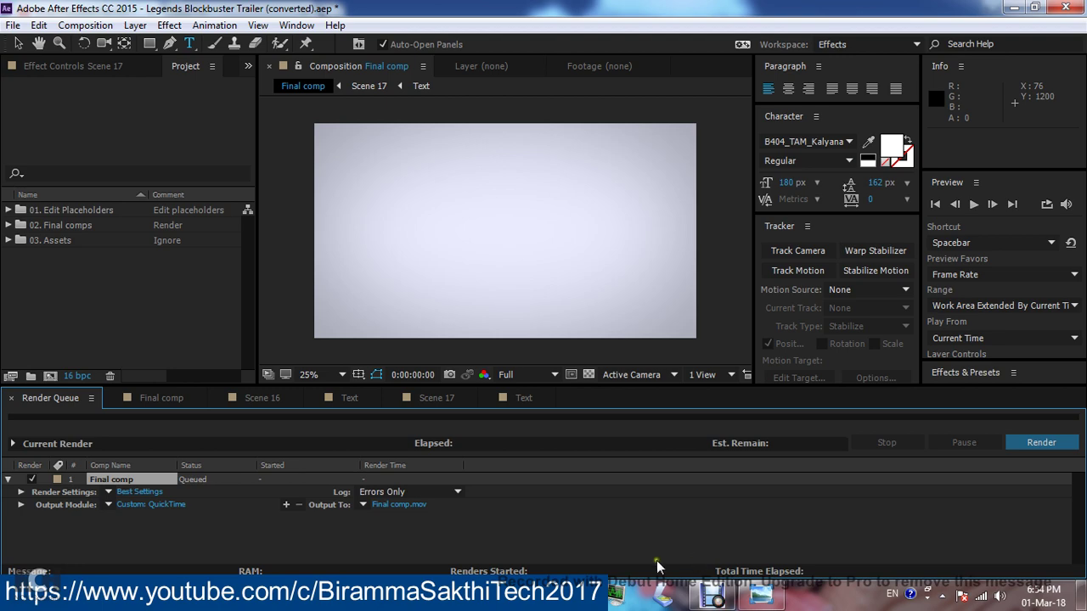
{"action": "left_click", "coordinate": [598, 598]}
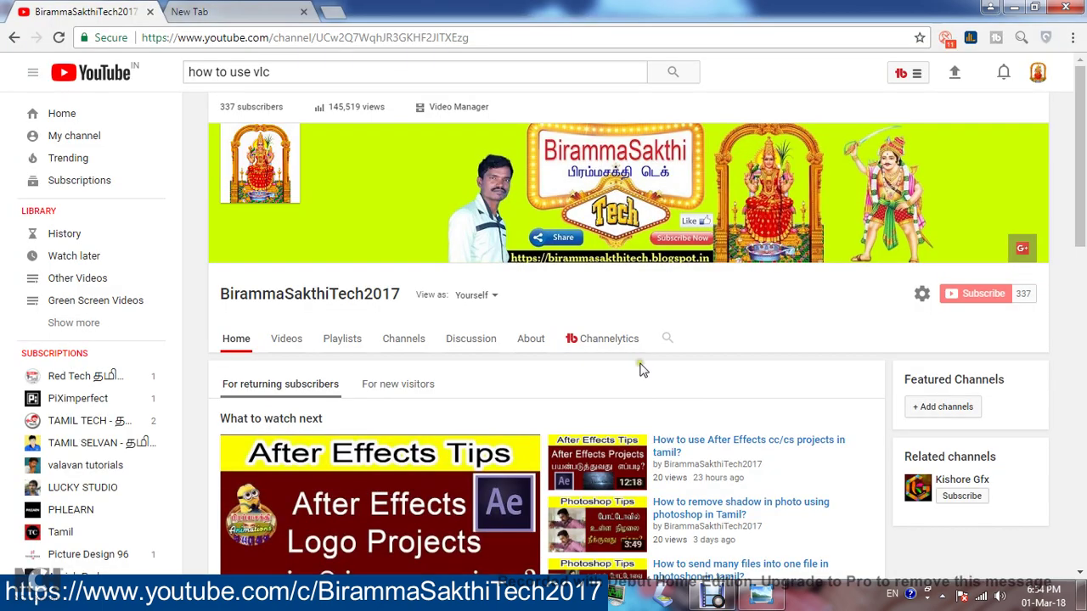
Browse the channel's Playlists tab, including After Effects tutorial and Premiere Pro Tutorials
{"action": "scroll", "coordinate": [670, 350], "scroll_direction": "down", "scroll_amount": 2}
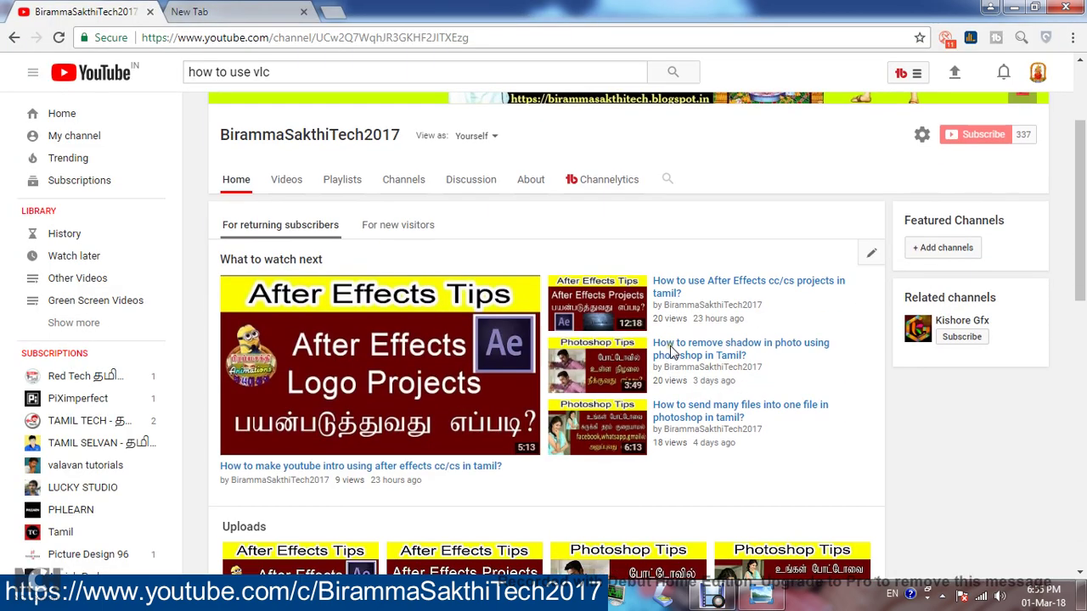
{"action": "left_click", "coordinate": [349, 185]}
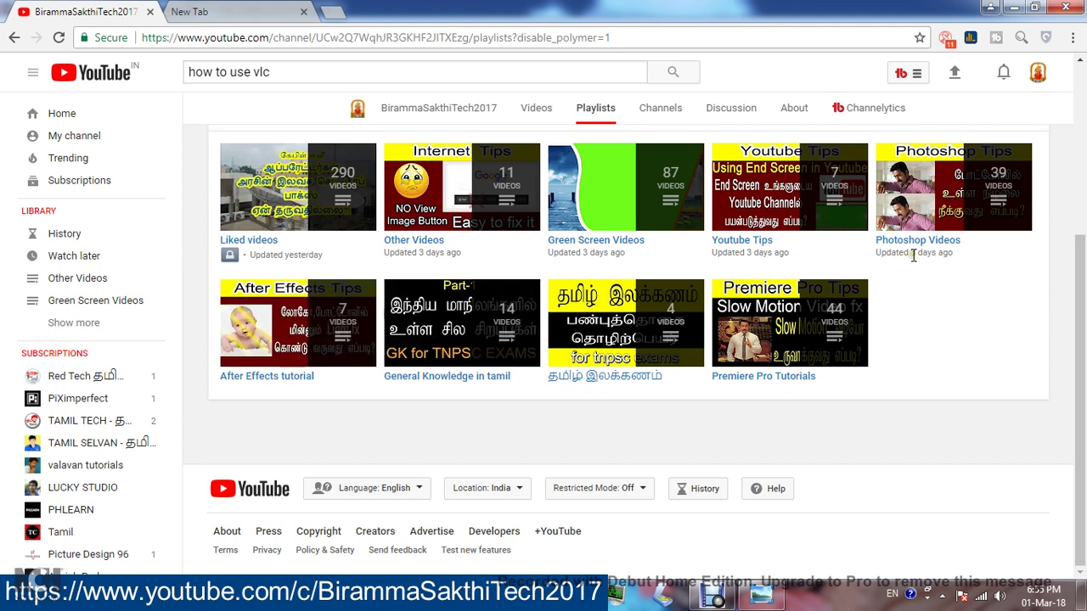
{"action": "scroll", "coordinate": [913, 256], "scroll_direction": "up", "scroll_amount": 3}
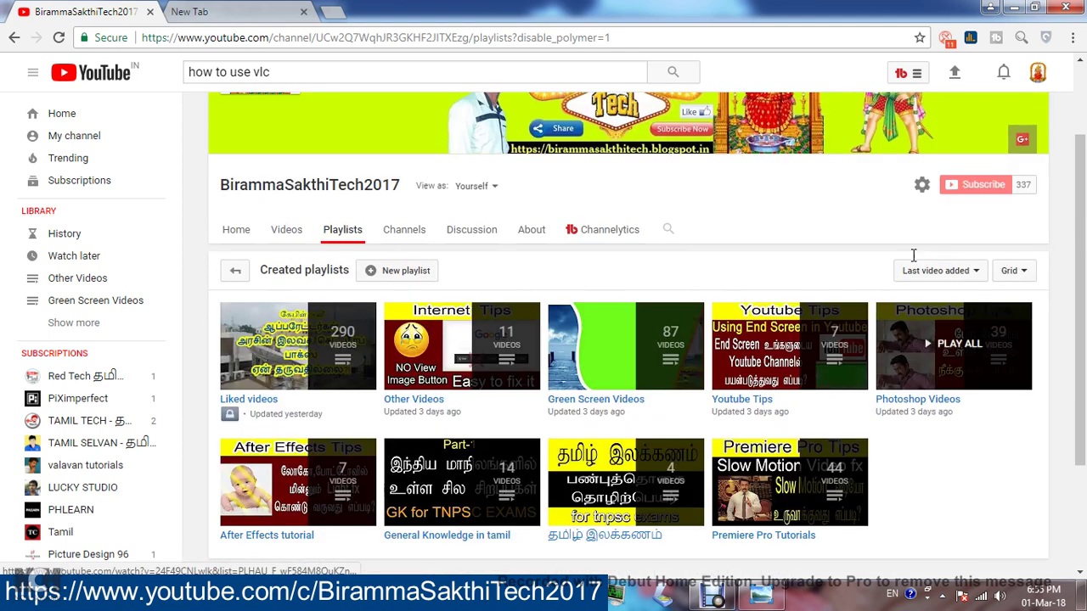
{"action": "scroll", "coordinate": [913, 255], "scroll_direction": "up", "scroll_amount": 2}
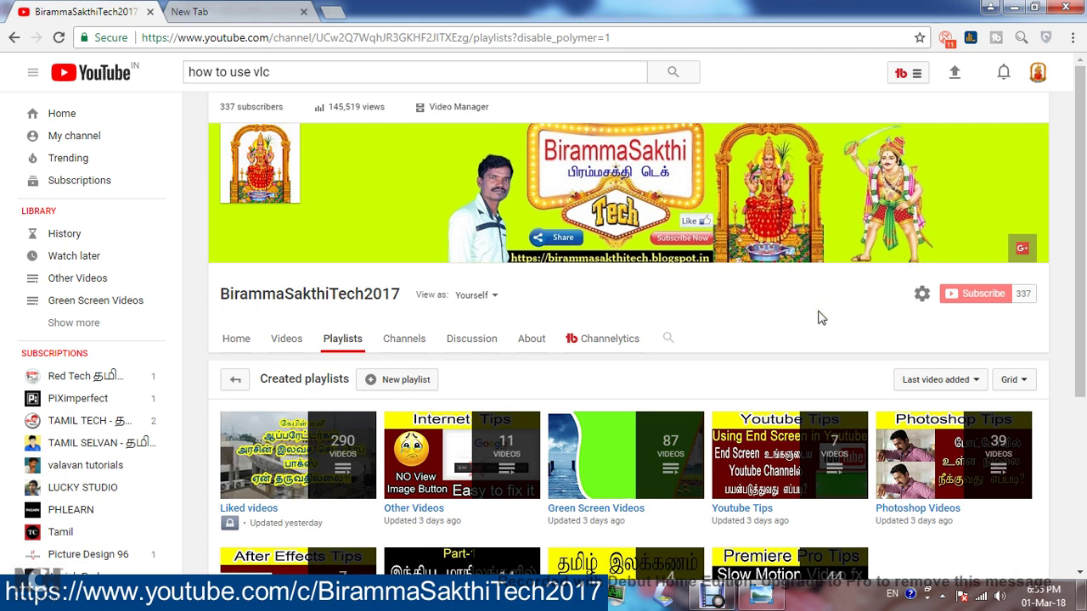
{"action": "scroll", "coordinate": [820, 318], "scroll_direction": "down", "scroll_amount": 1}
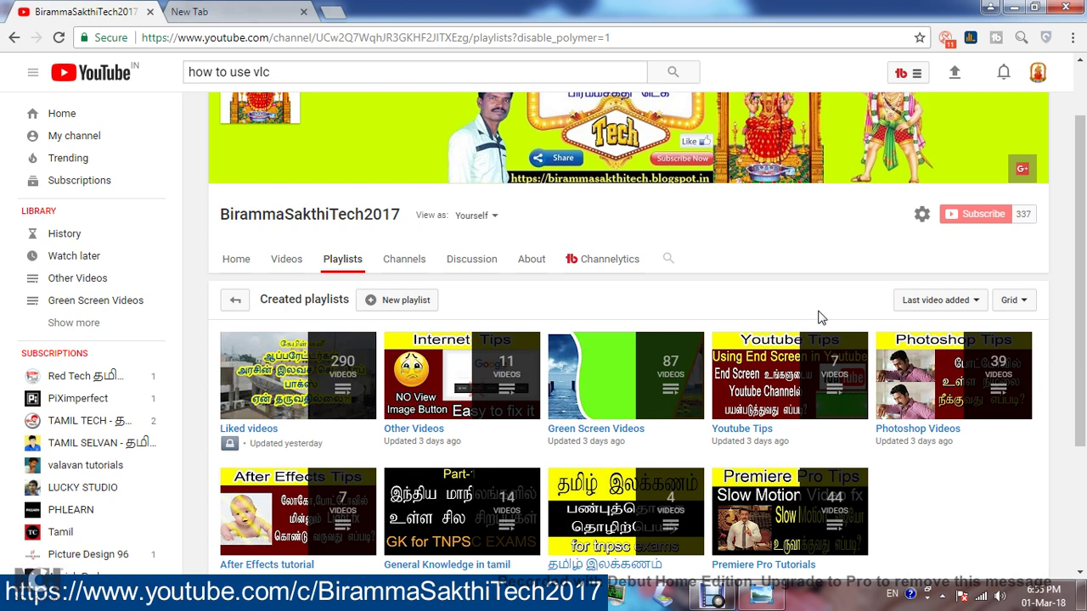
{"action": "scroll", "coordinate": [820, 317], "scroll_direction": "up", "scroll_amount": 1}
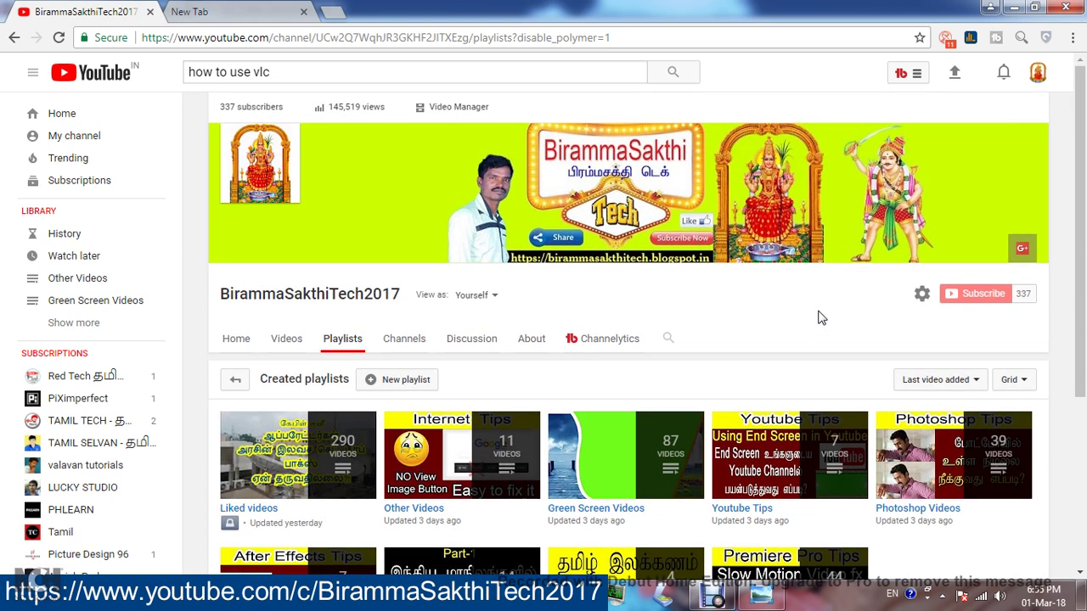
{"action": "scroll", "coordinate": [821, 318], "scroll_direction": "down", "scroll_amount": 1}
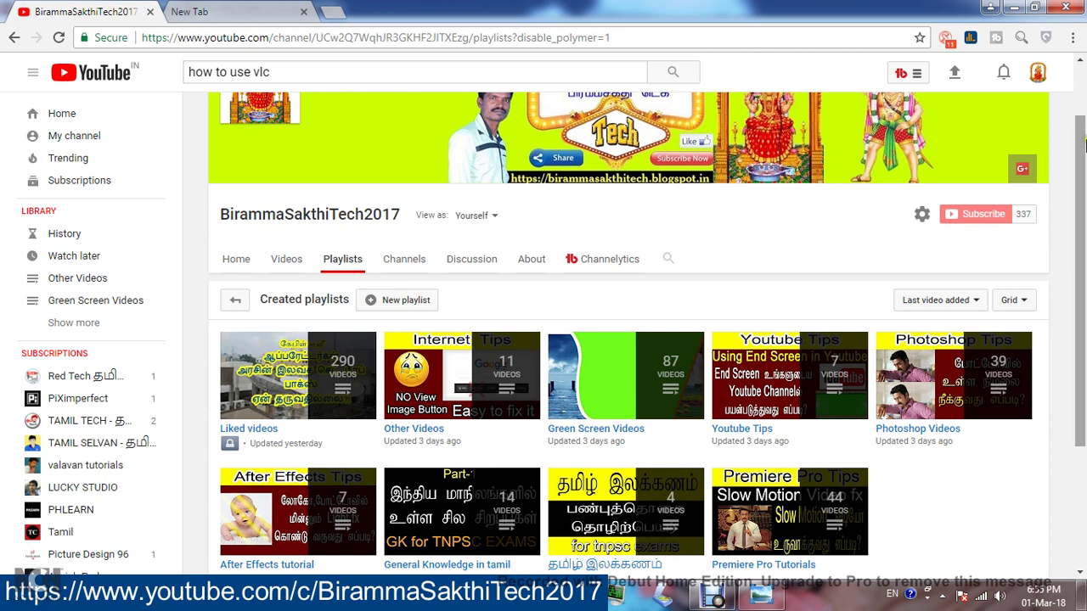
{"action": "left_click_drag", "start_coordinate": [1080, 138], "coordinate": [1081, 82]}
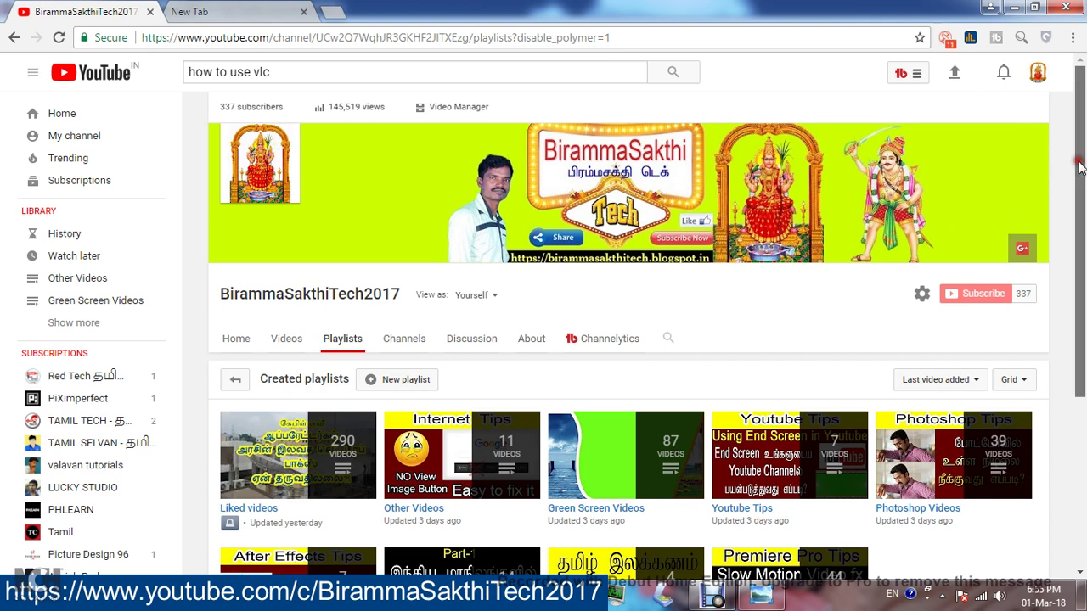
{"action": "scroll", "coordinate": [1080, 167], "scroll_direction": "down", "scroll_amount": 2}
{"action": "left_click", "coordinate": [711, 599]}
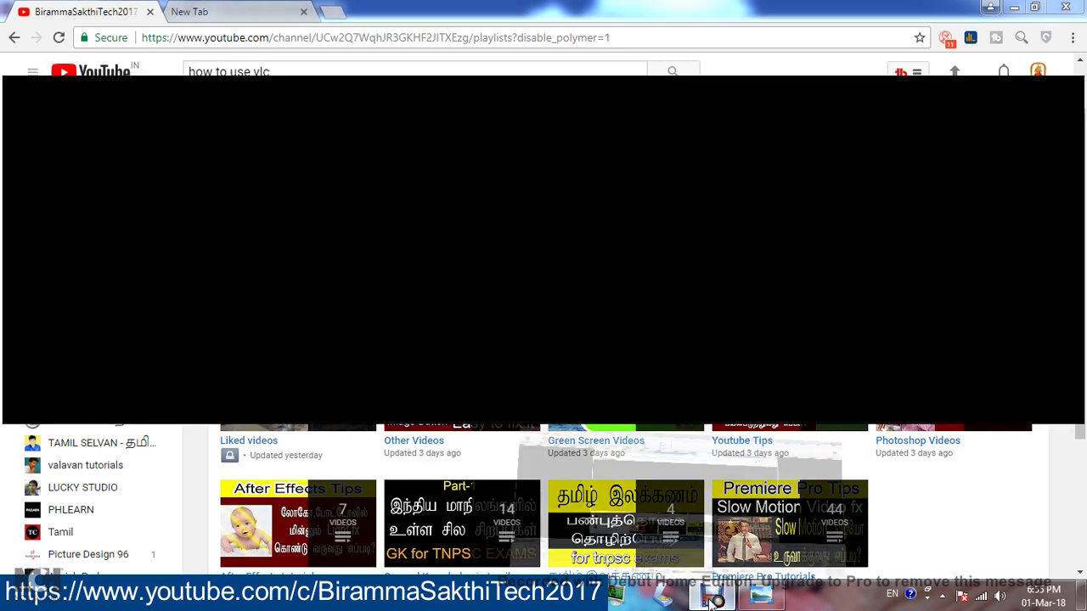